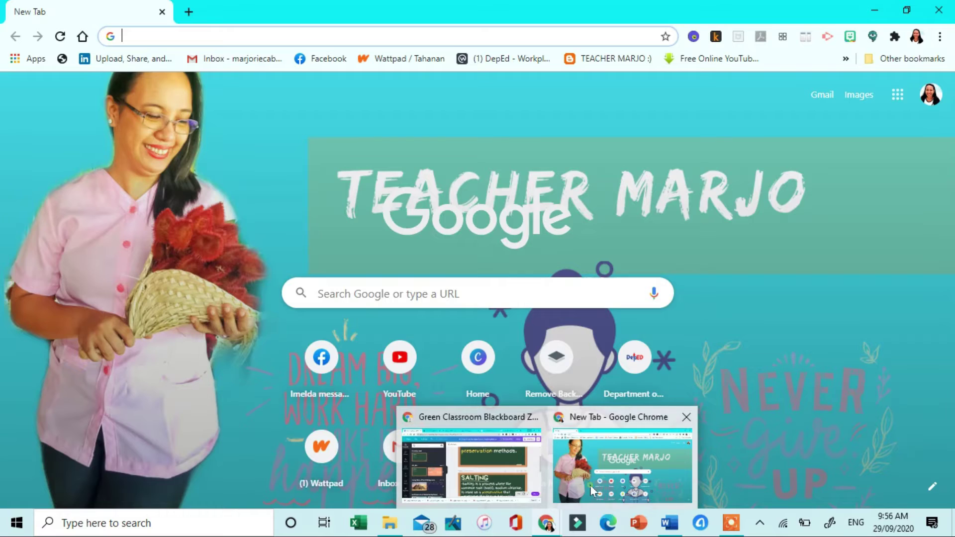
# - Load canva.com in Chrome and scroll down to the list of your designs
pyautogui.click(590, 485)
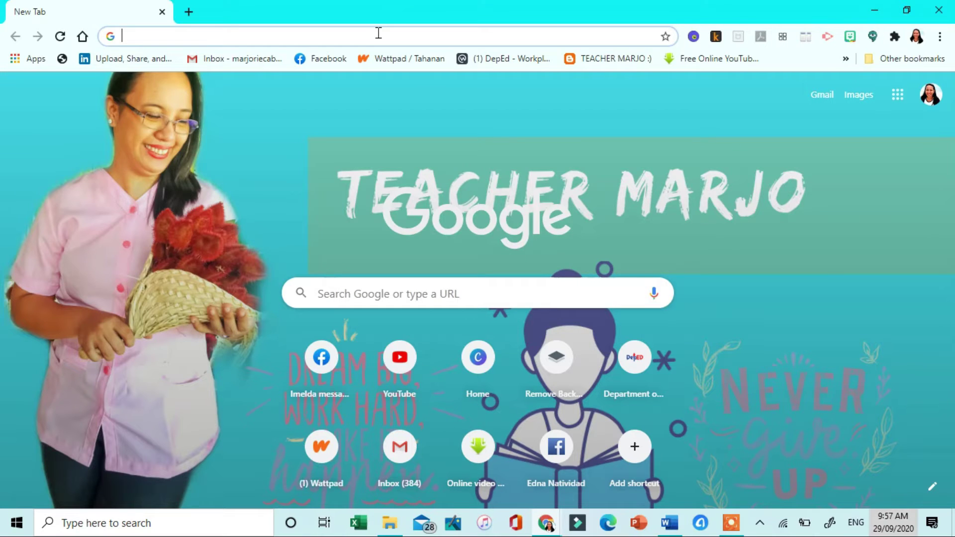
pyautogui.click(378, 33)
pyautogui.write('canva')
pyautogui.press('Return')
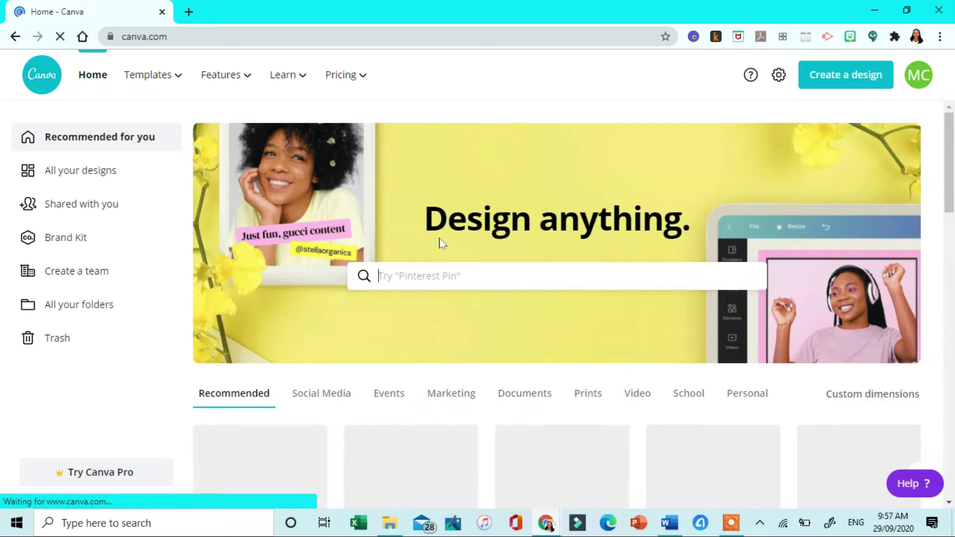
pyautogui.scroll(-3, 646, 267)
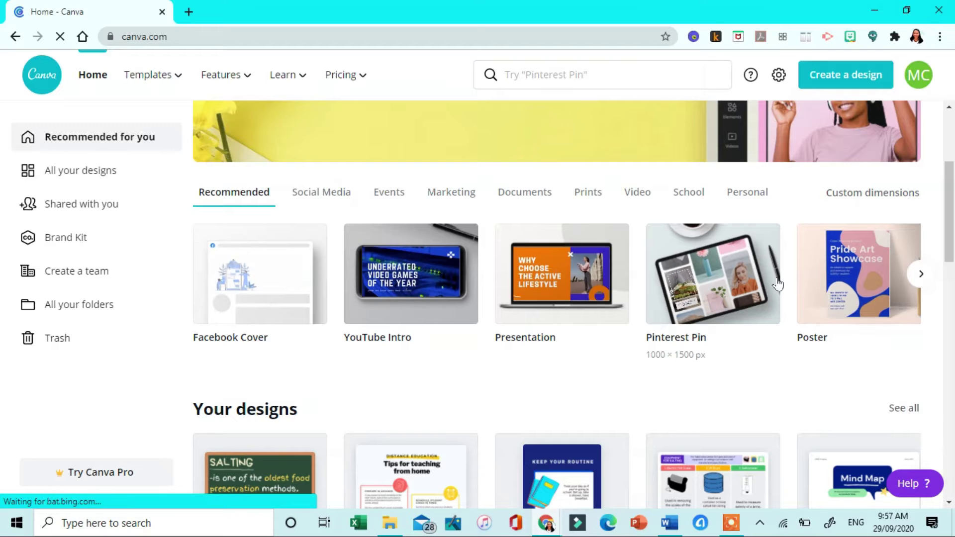
pyautogui.scroll(-3, 778, 283)
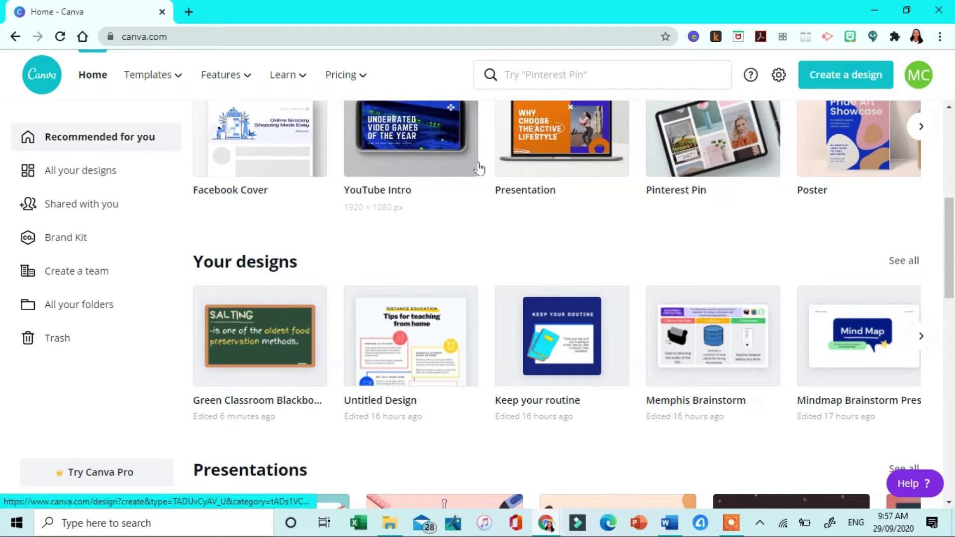
# - Open the Memphis Brainstorm design from All your designs
pyautogui.click(110, 175)
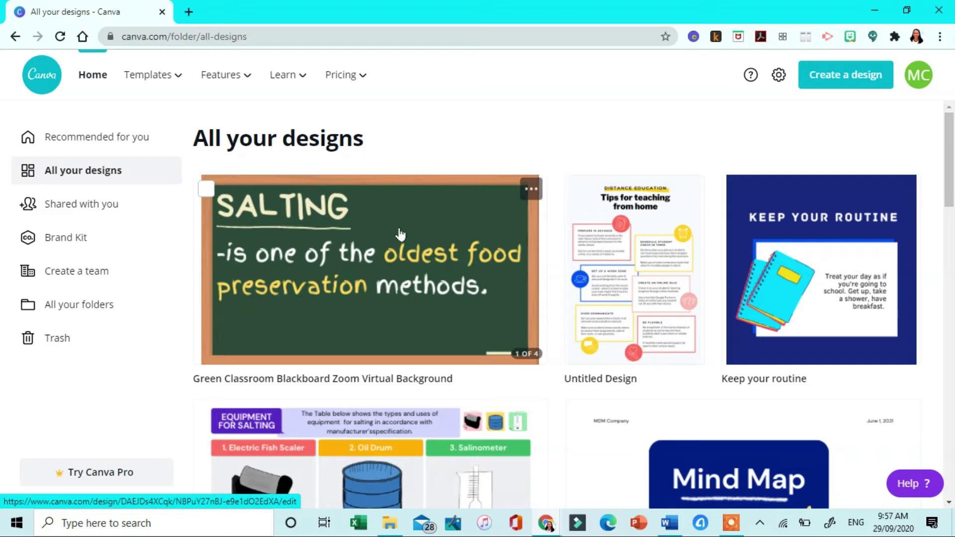
pyautogui.scroll(-2, 465, 245)
pyautogui.scroll(2, 465, 245)
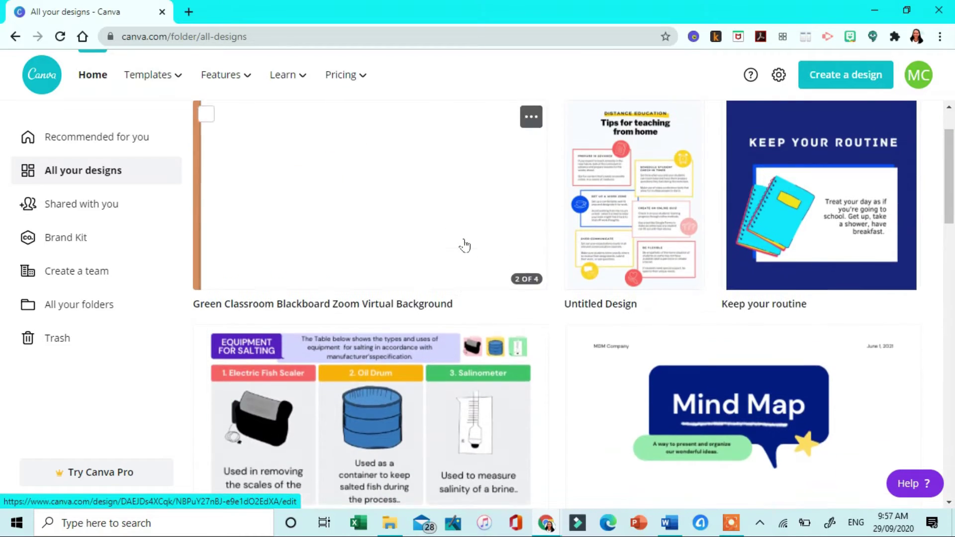
pyautogui.scroll(-4, 464, 245)
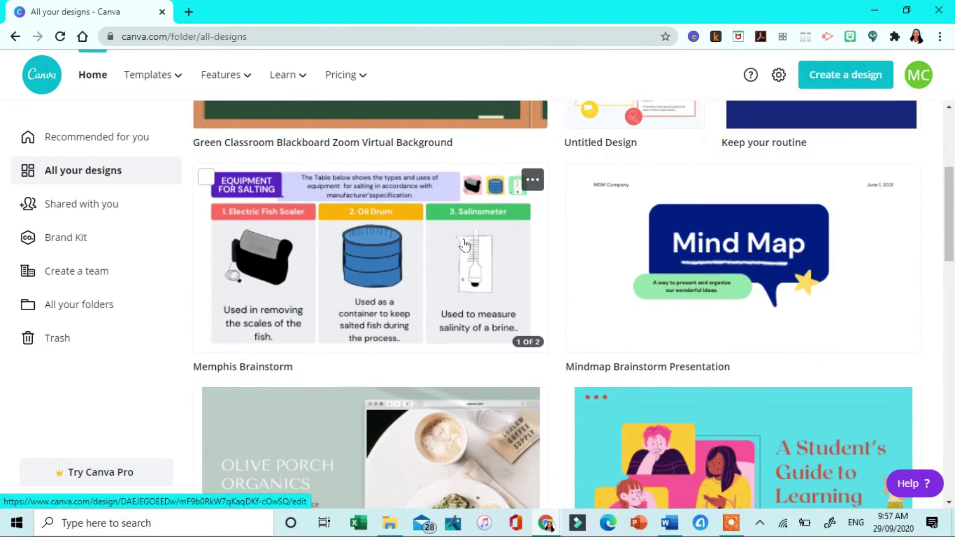
pyautogui.click(340, 226)
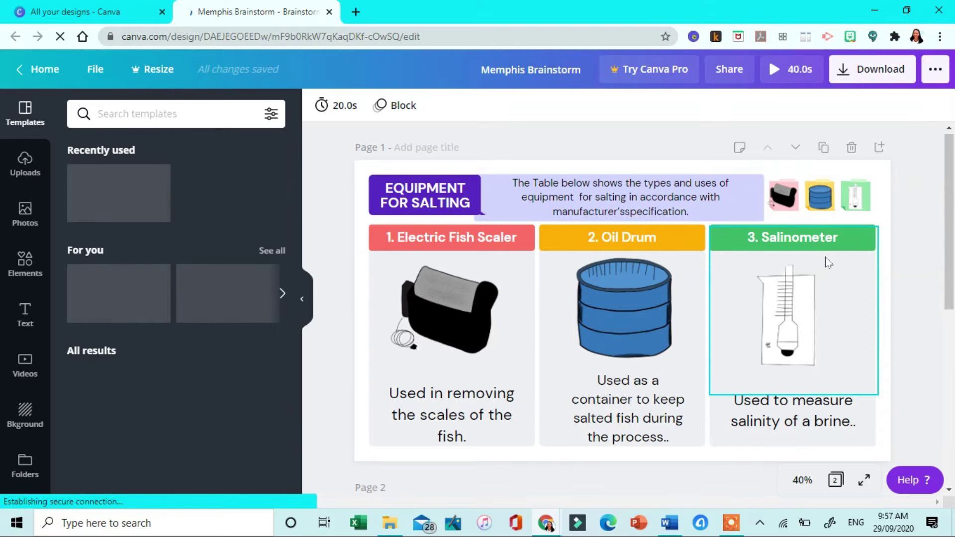
pyautogui.scroll(-4, 423, 298)
pyautogui.scroll(-1, 448, 323)
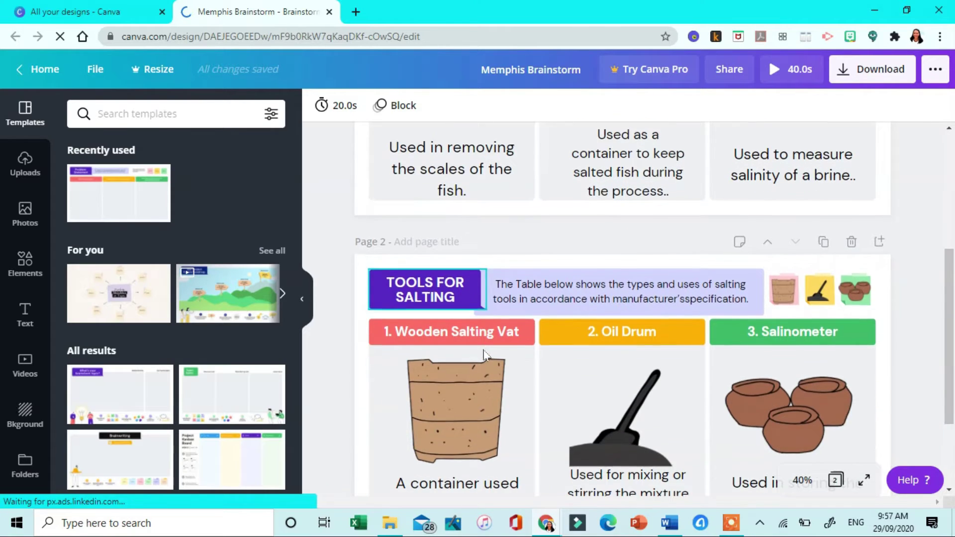
pyautogui.scroll(-2, 485, 354)
pyautogui.scroll(1, 482, 349)
pyautogui.scroll(5, 478, 343)
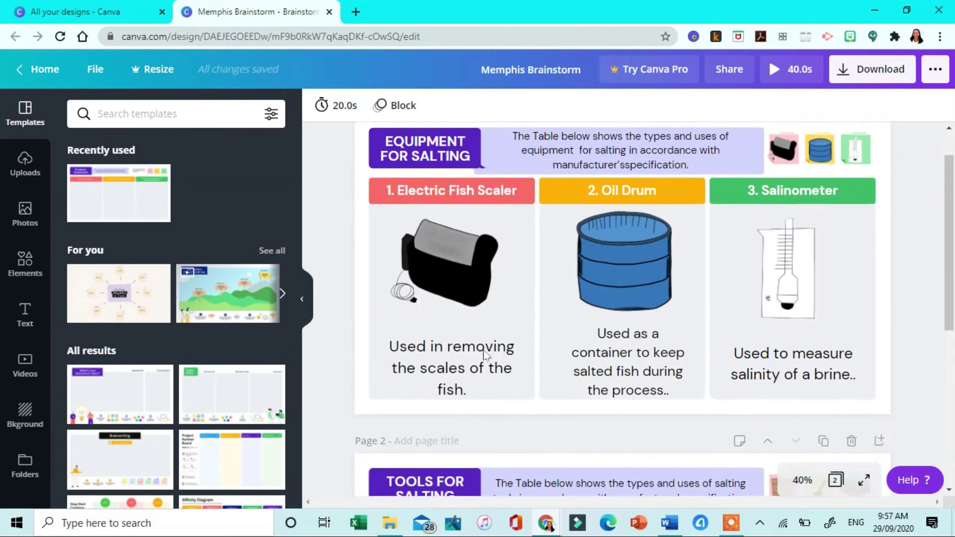
pyautogui.scroll(1, 472, 332)
pyautogui.click(472, 329)
pyautogui.click(605, 310)
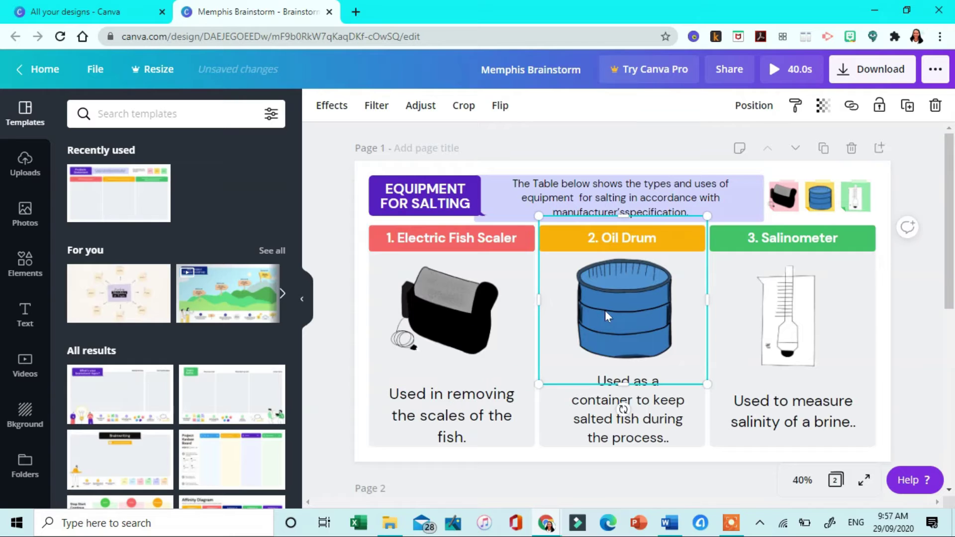
pyautogui.click(726, 321)
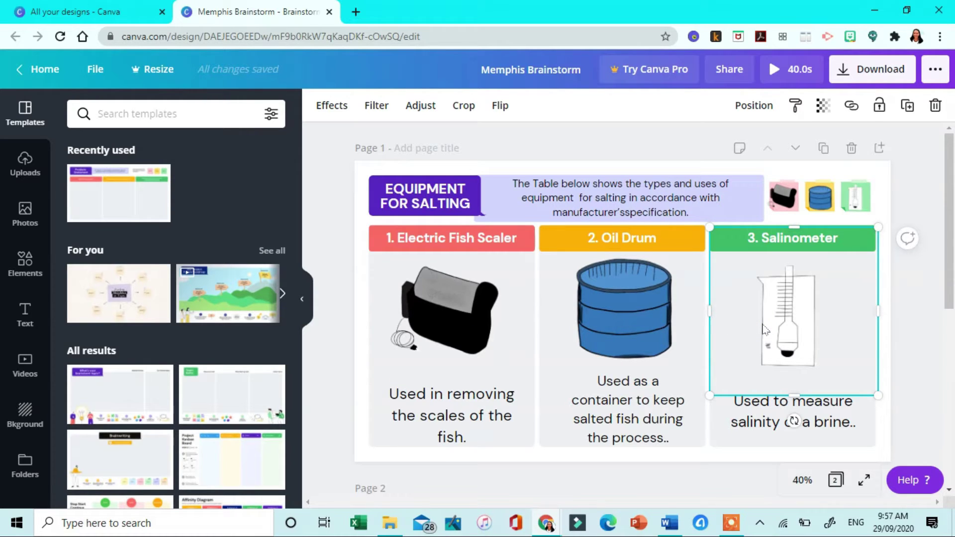
pyautogui.scroll(-3, 764, 330)
pyautogui.scroll(-3, 764, 330)
pyautogui.scroll(3, 765, 330)
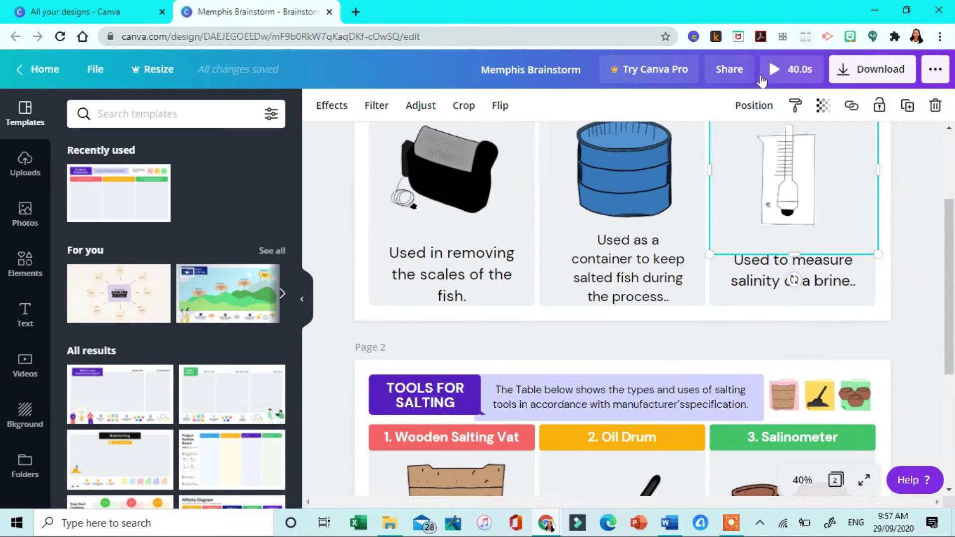
pyautogui.scroll(3, 807, 181)
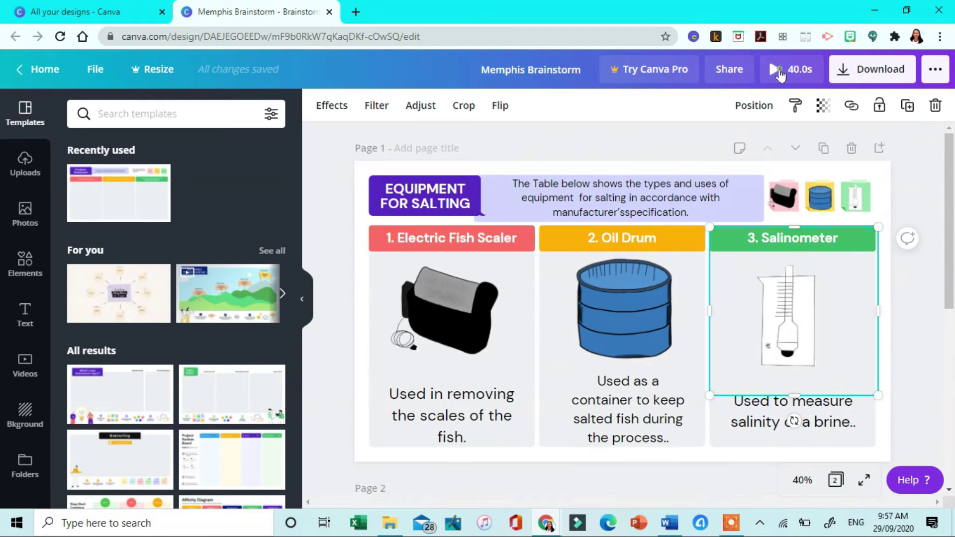
pyautogui.click(779, 67)
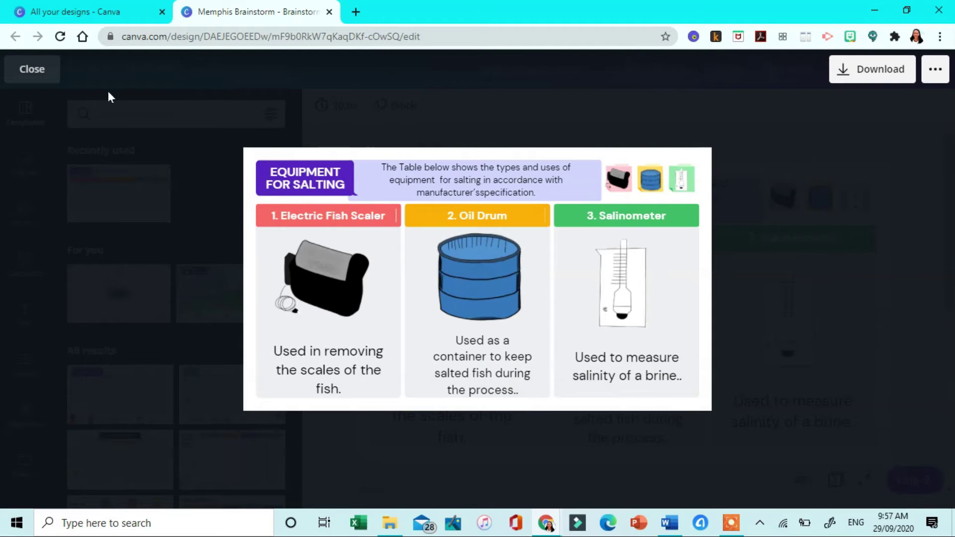
pyautogui.click(43, 74)
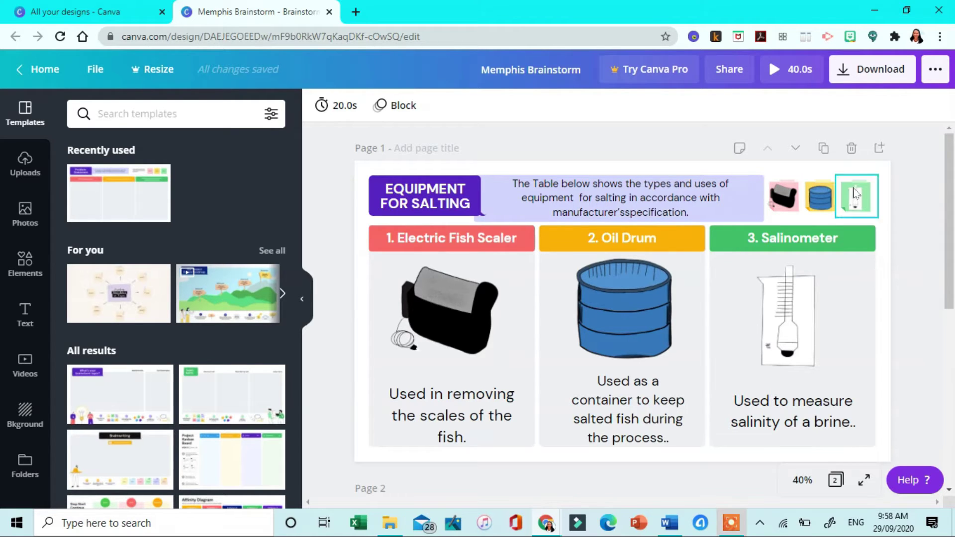
# - Download the Memphis Brainstorm design as PPTX and open it in PowerPoint
pyautogui.click(874, 74)
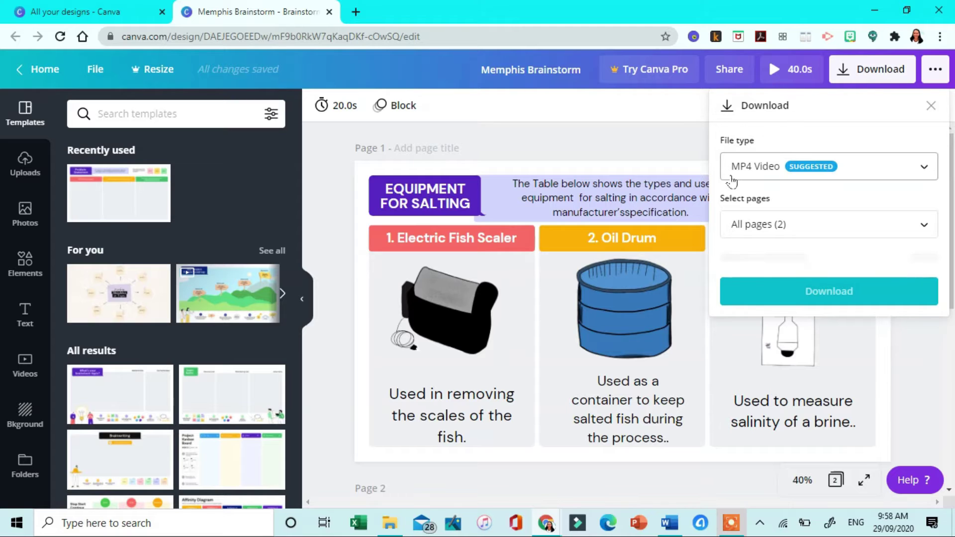
pyautogui.click(861, 178)
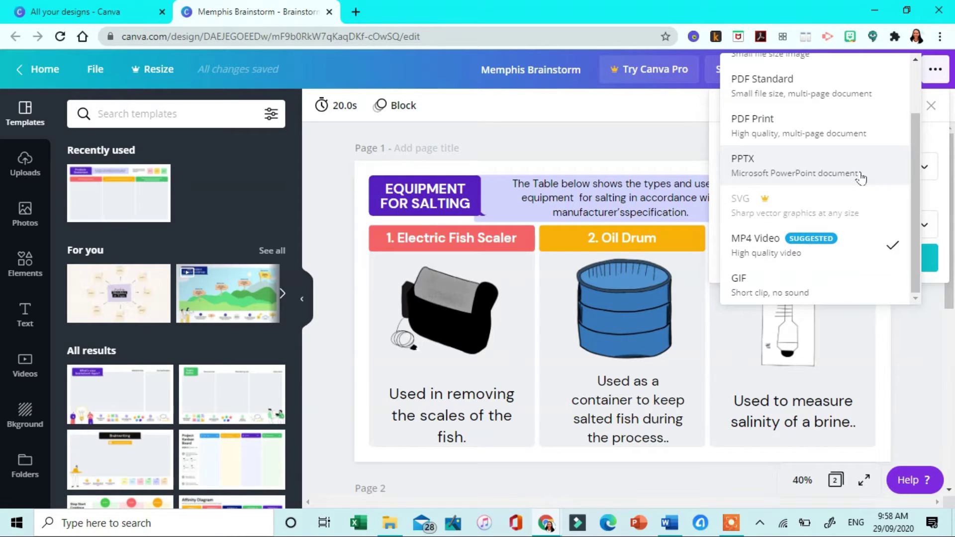
pyautogui.scroll(2, 860, 119)
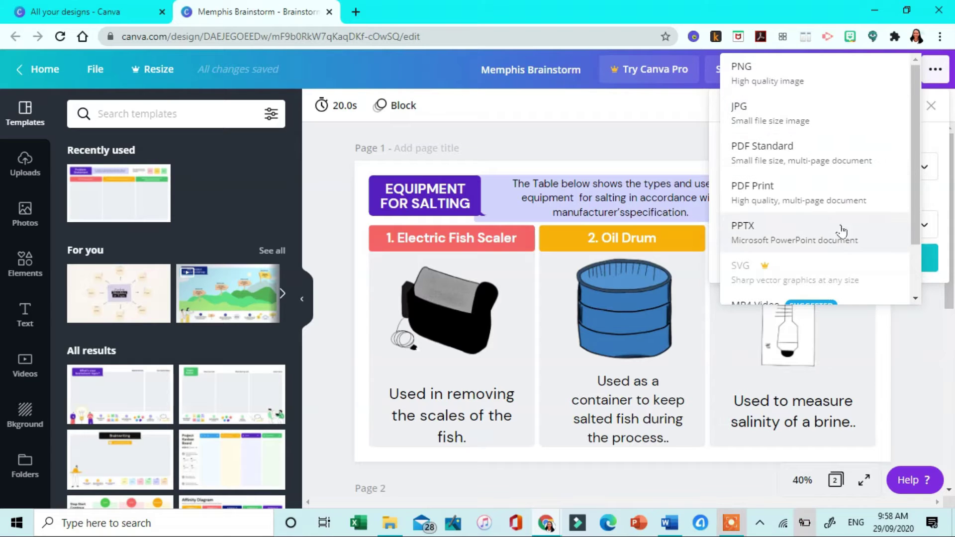
pyautogui.click(856, 248)
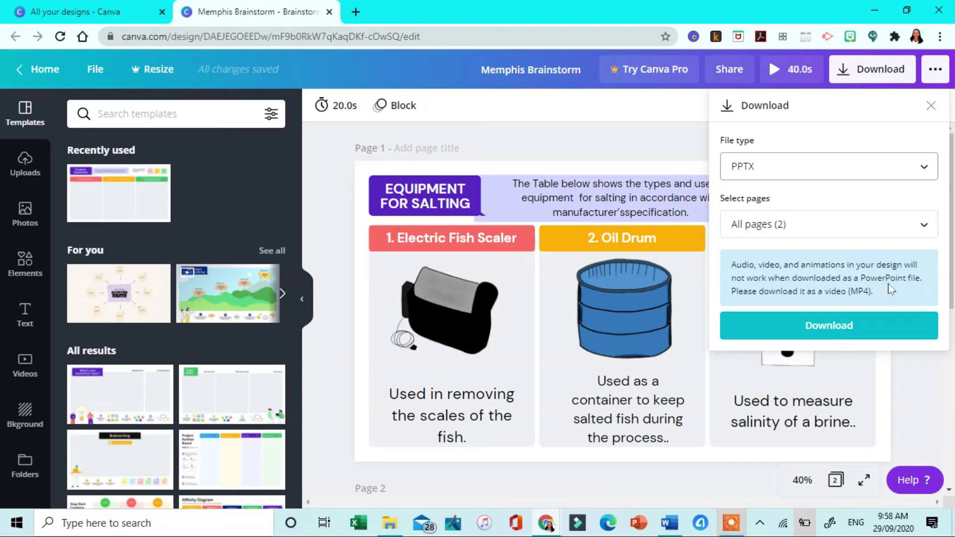
pyautogui.click(842, 326)
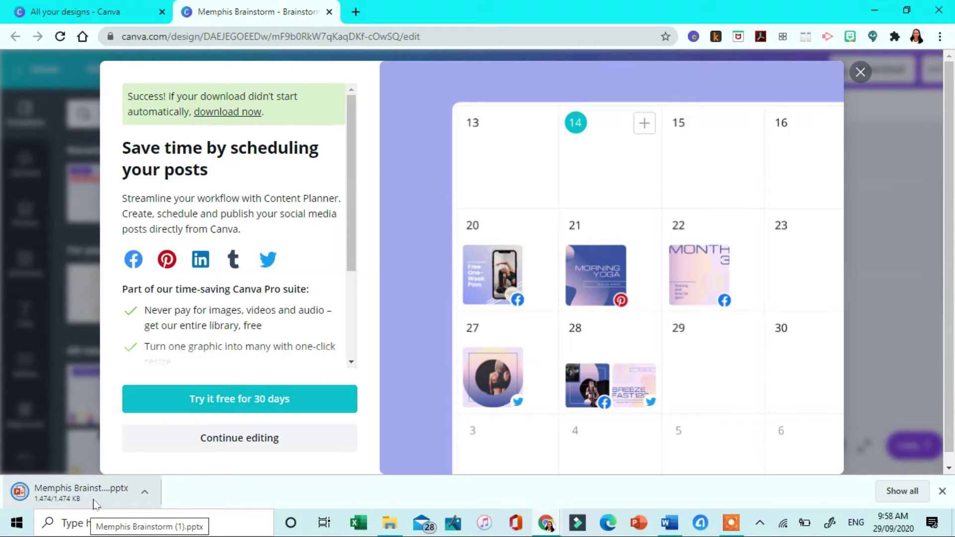
pyautogui.click(80, 492)
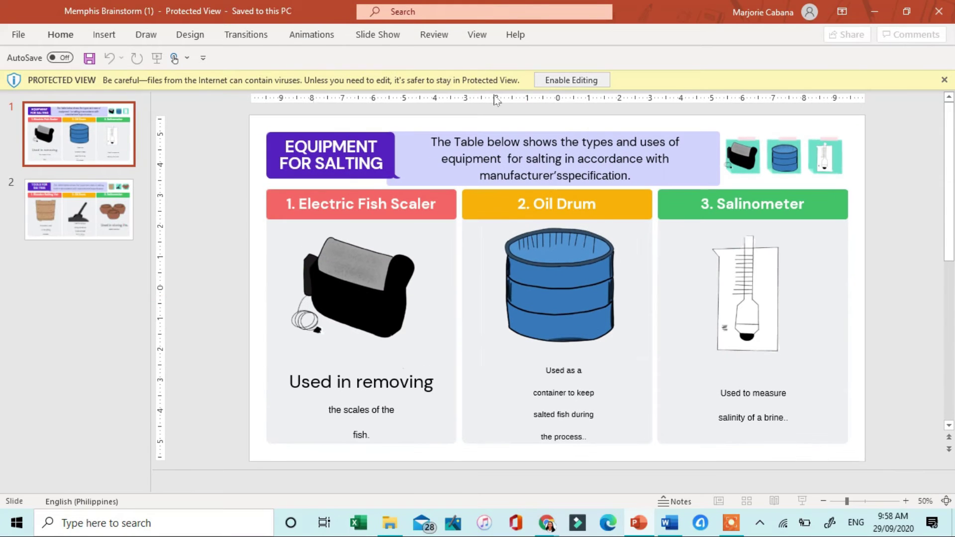
pyautogui.click(592, 85)
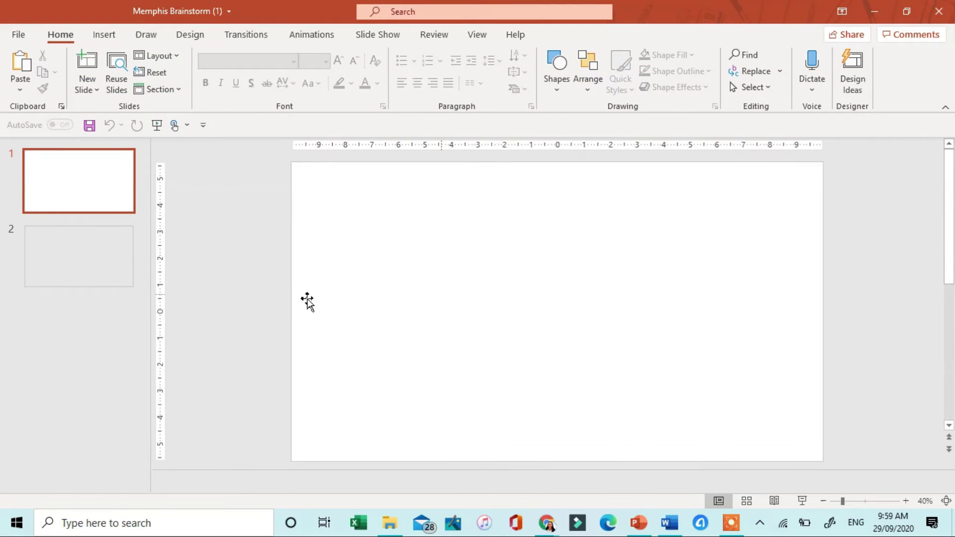
pyautogui.click(389, 214)
pyautogui.click(502, 201)
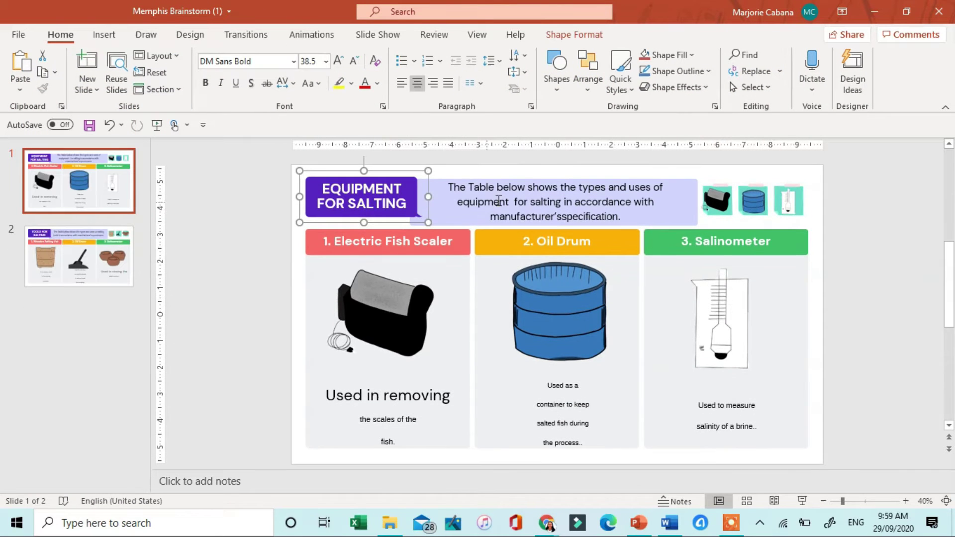
pyautogui.click(391, 208)
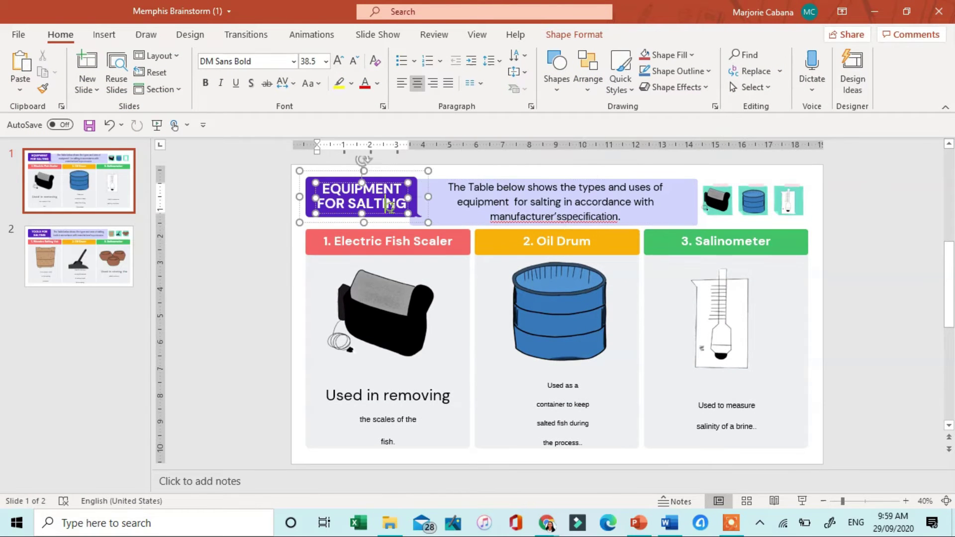
pyautogui.click(875, 266)
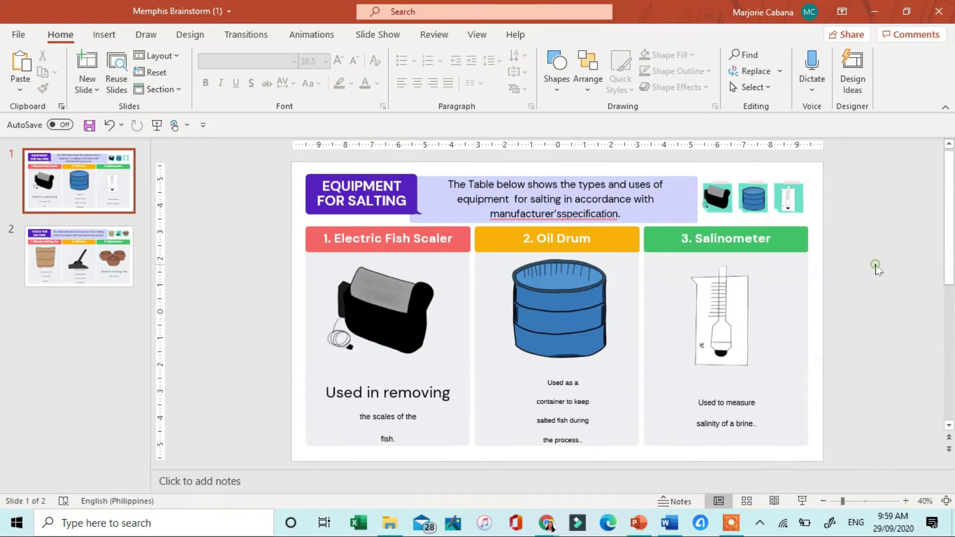
pyautogui.click(107, 276)
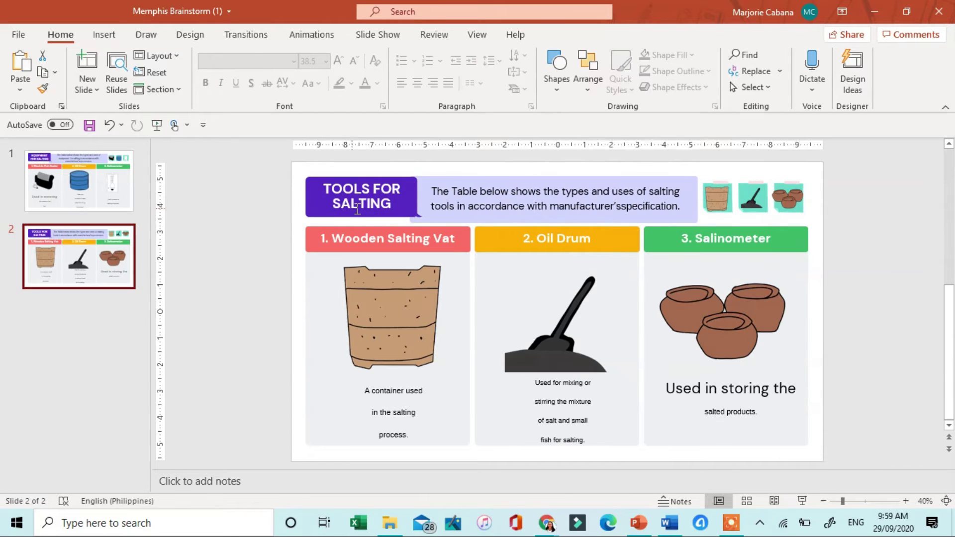
pyautogui.click(81, 174)
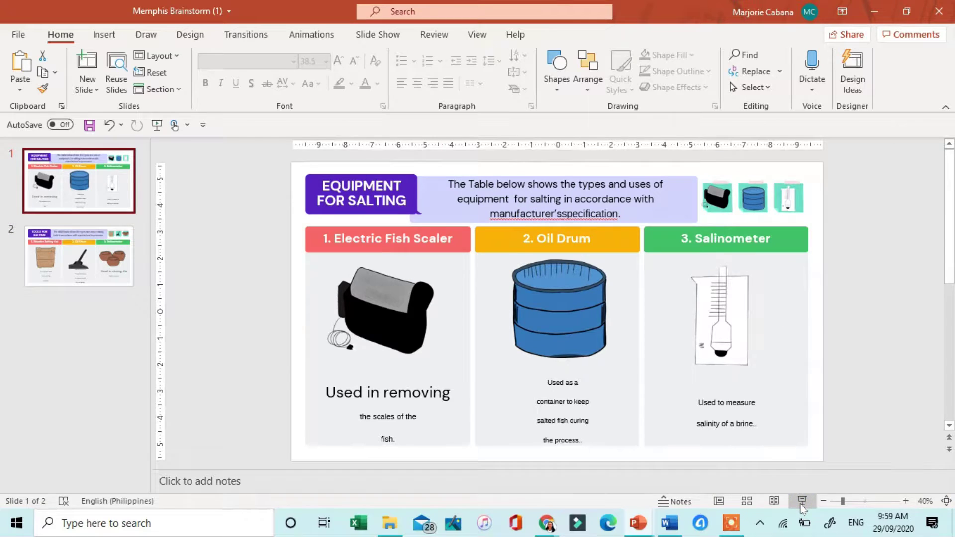
pyautogui.click(802, 500)
pyautogui.press('Right')
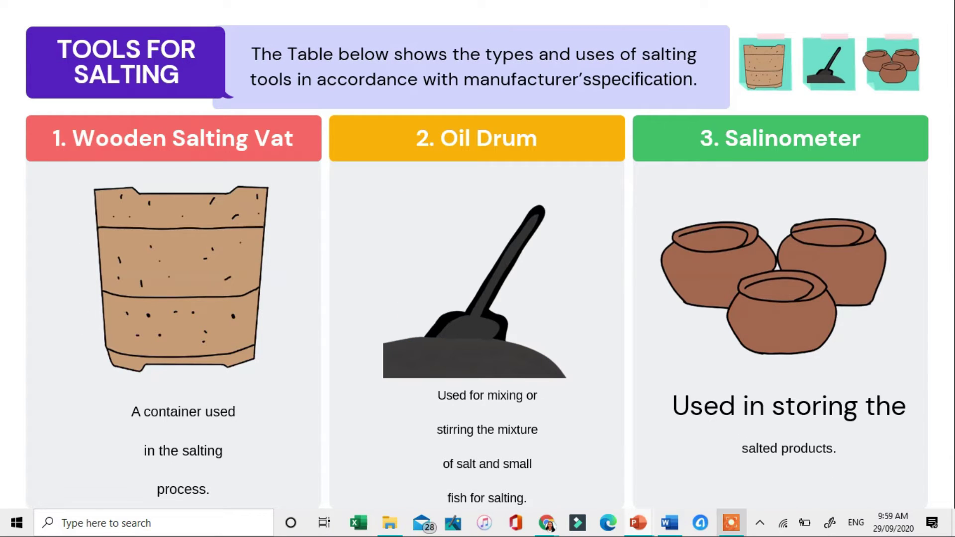
pyautogui.press('Right')
pyautogui.press('Left')
pyautogui.press('Left')
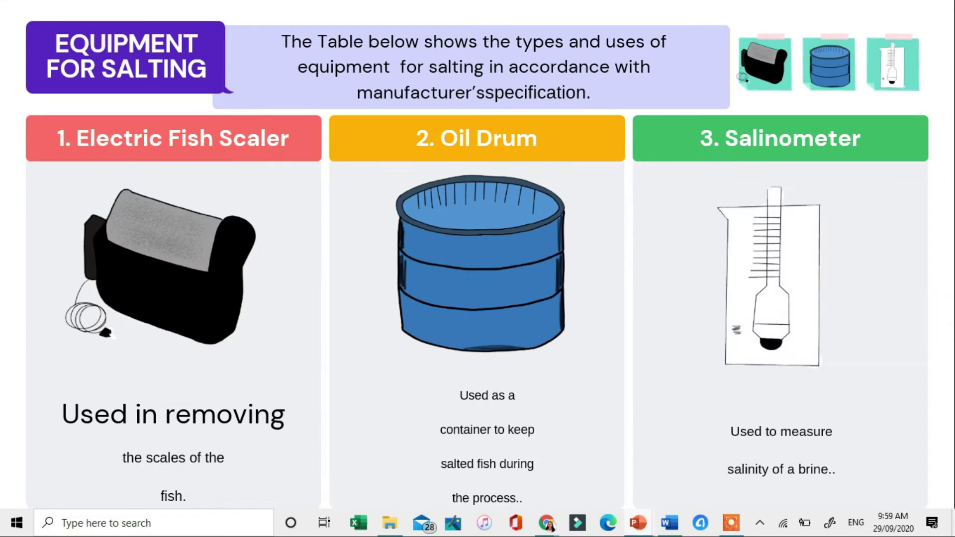
pyautogui.press('Escape')
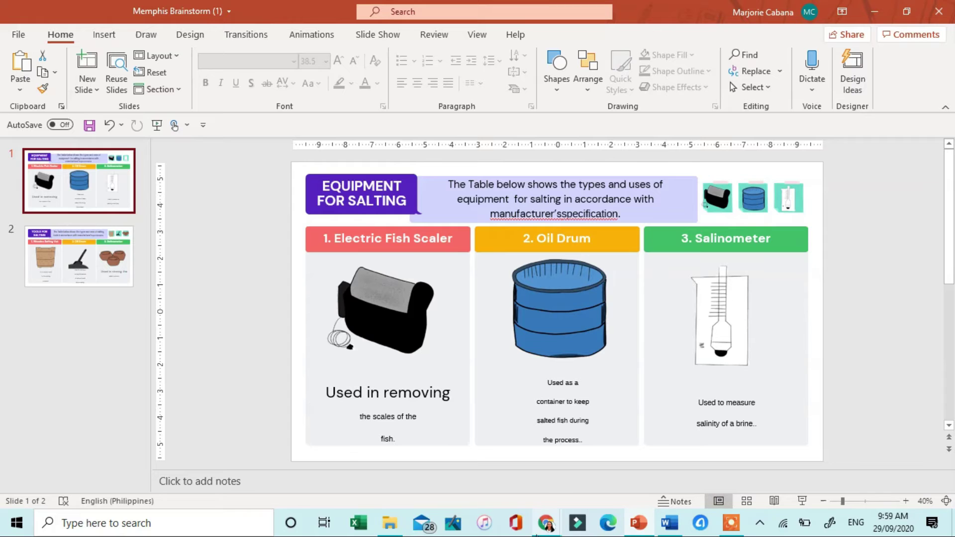
# - Return to Chrome, dismiss the download message and go to the Canva home page
pyautogui.click(536, 531)
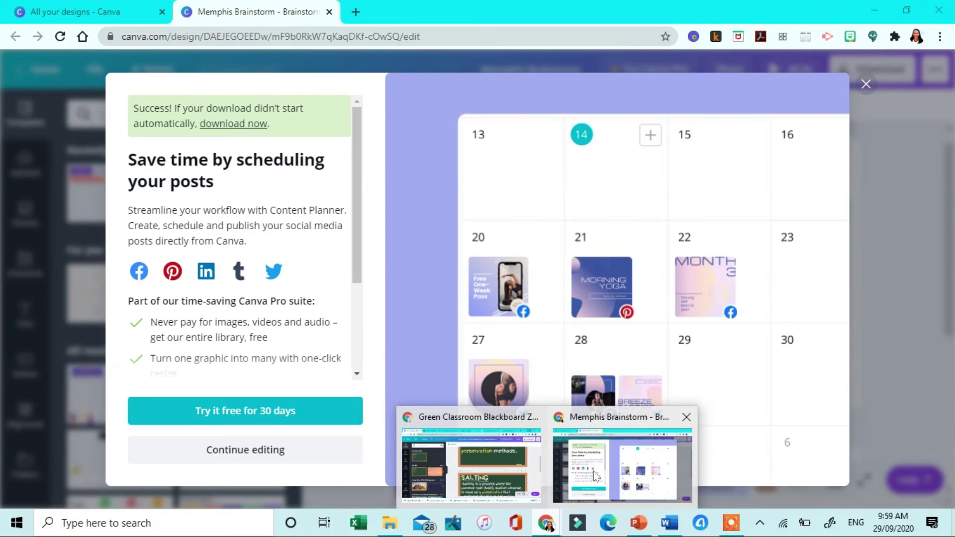
pyautogui.click(593, 472)
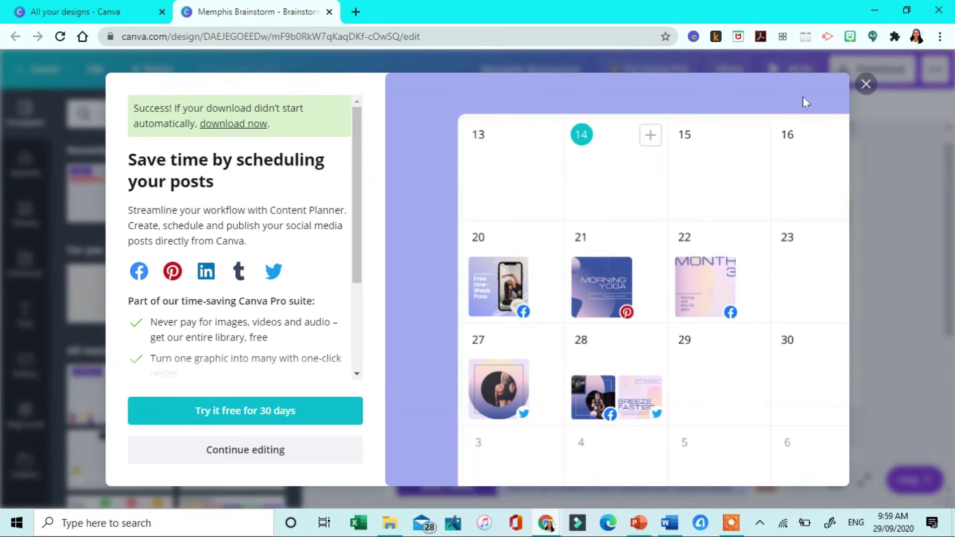
pyautogui.click(860, 85)
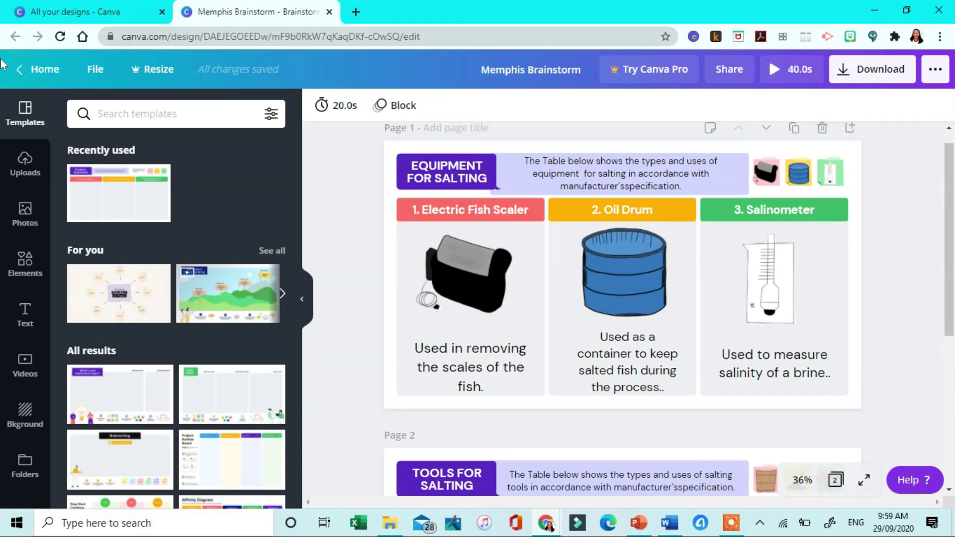
pyautogui.click(49, 81)
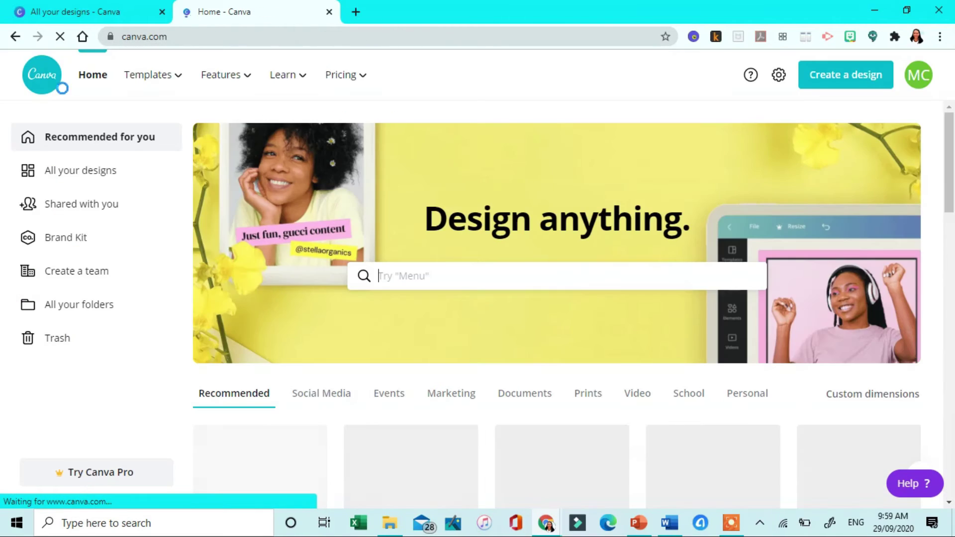
# - Search templates for 'lesson' and open the Students Remote Learning Tips carousel
pyautogui.click(438, 280)
pyautogui.write('le')
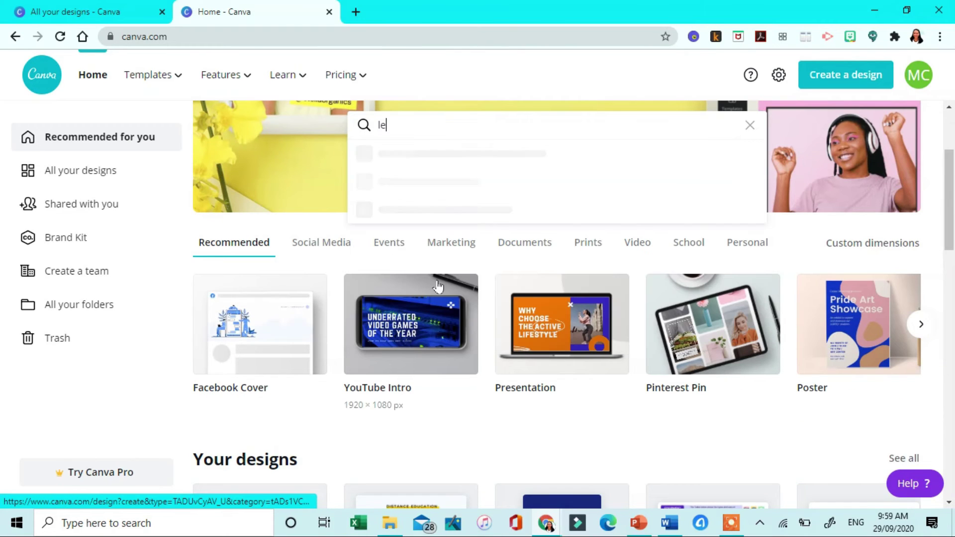
pyautogui.write('ss')
pyautogui.press('Return')
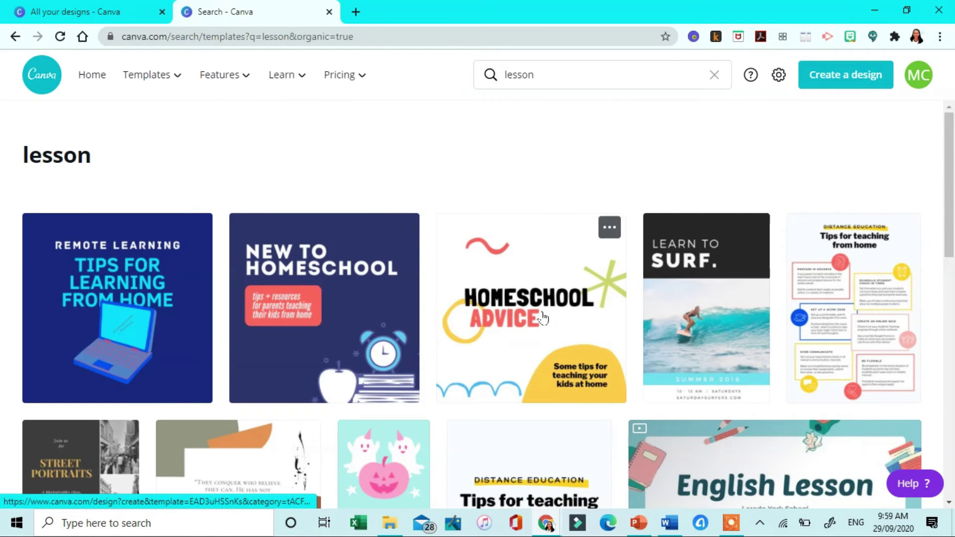
pyautogui.scroll(-4, 543, 319)
pyautogui.scroll(-1, 543, 318)
pyautogui.scroll(5, 98, 318)
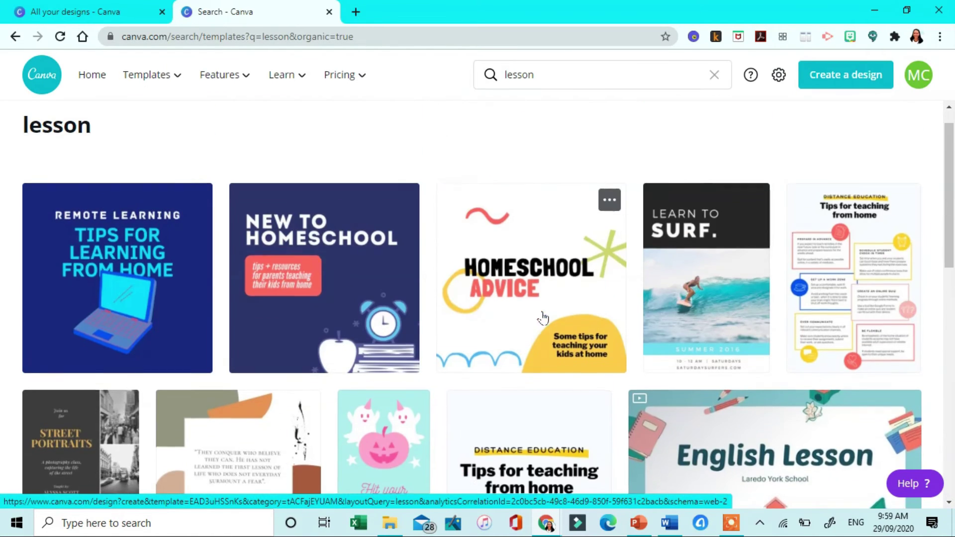
pyautogui.click(96, 312)
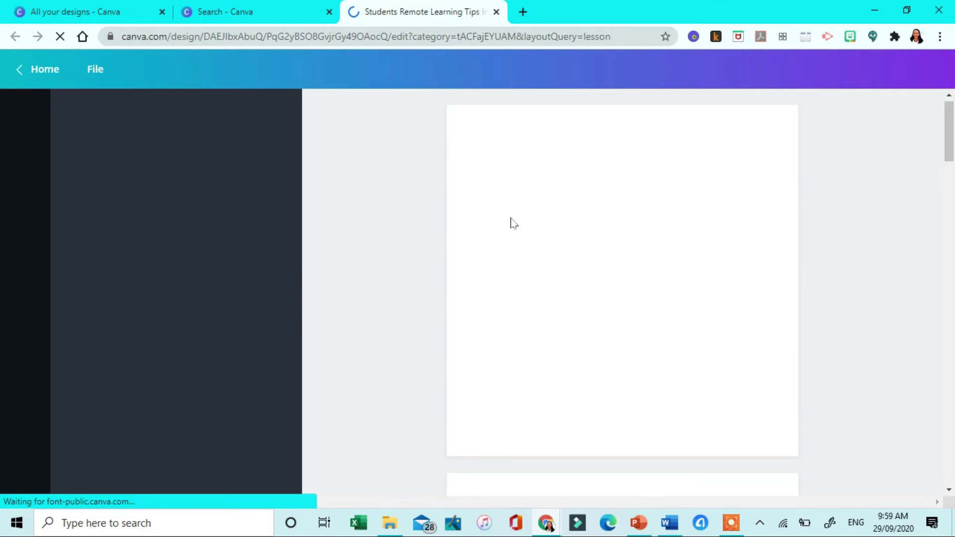
# - Change page 1's navy background to Light Gray #d9d9d9
pyautogui.click(647, 368)
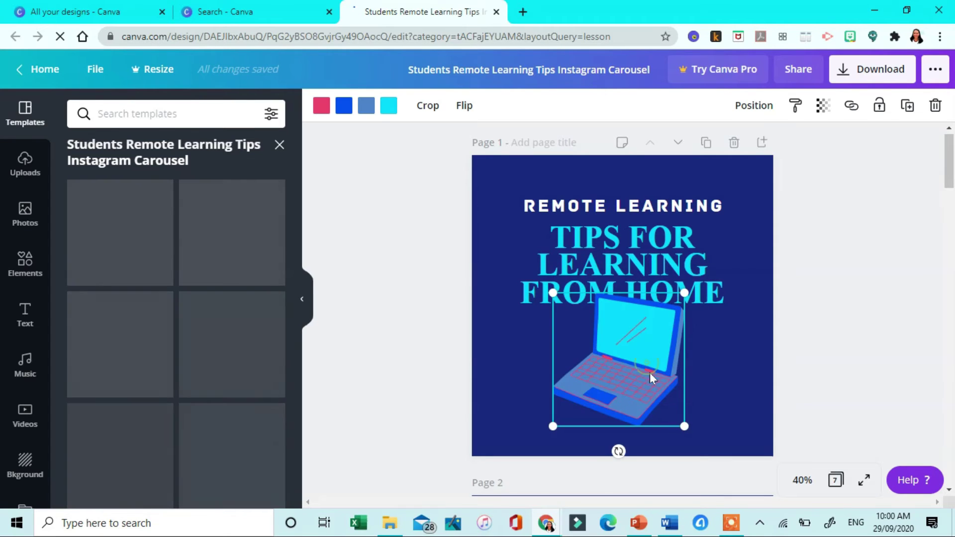
pyautogui.click(495, 238)
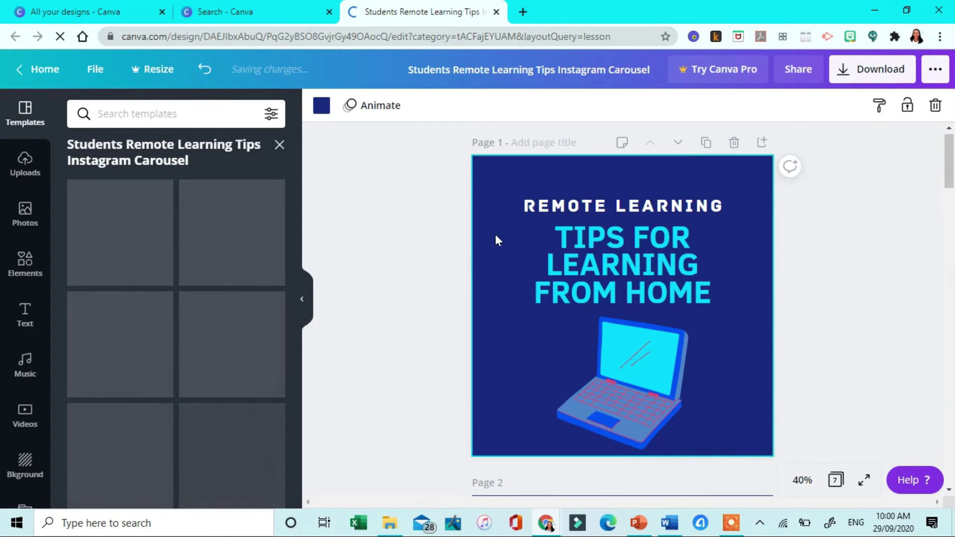
pyautogui.click(321, 106)
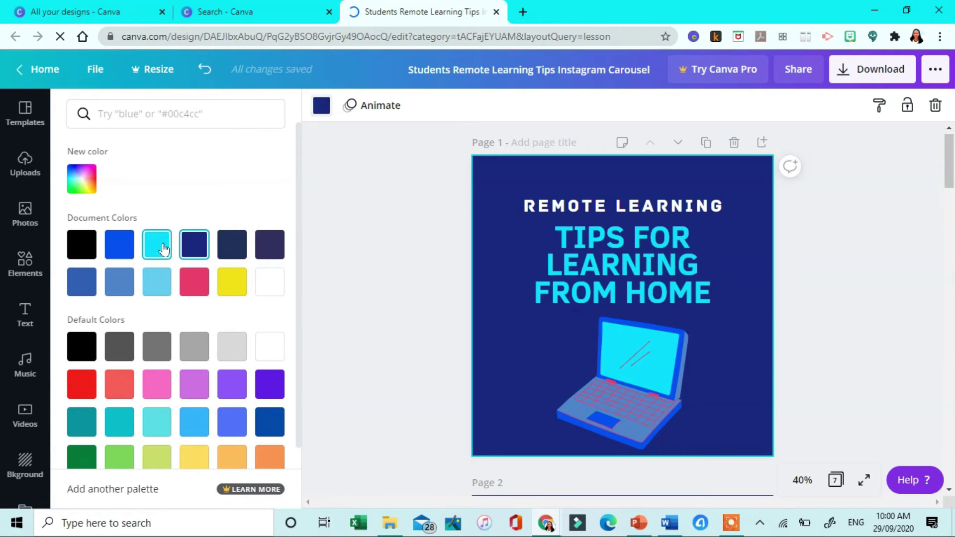
pyautogui.click(164, 249)
pyautogui.click(233, 288)
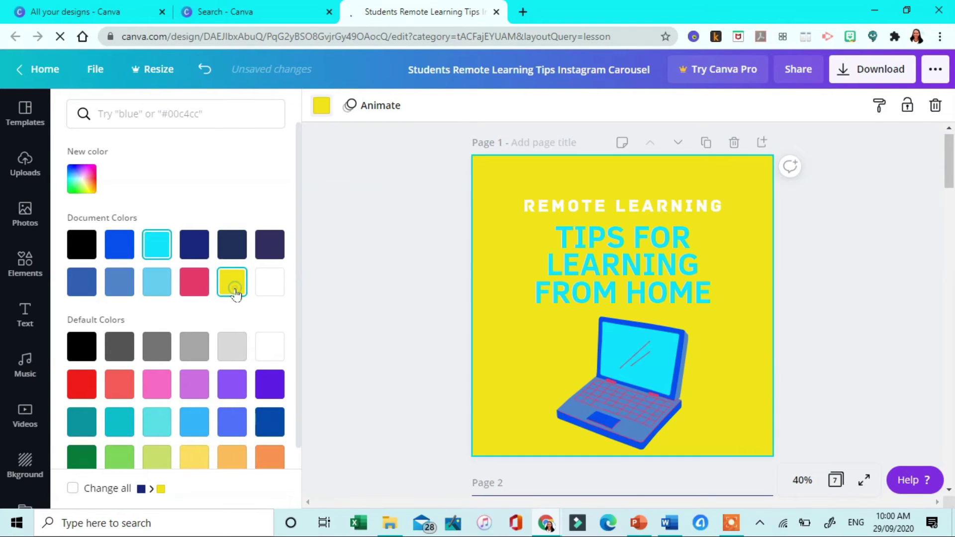
pyautogui.click(238, 359)
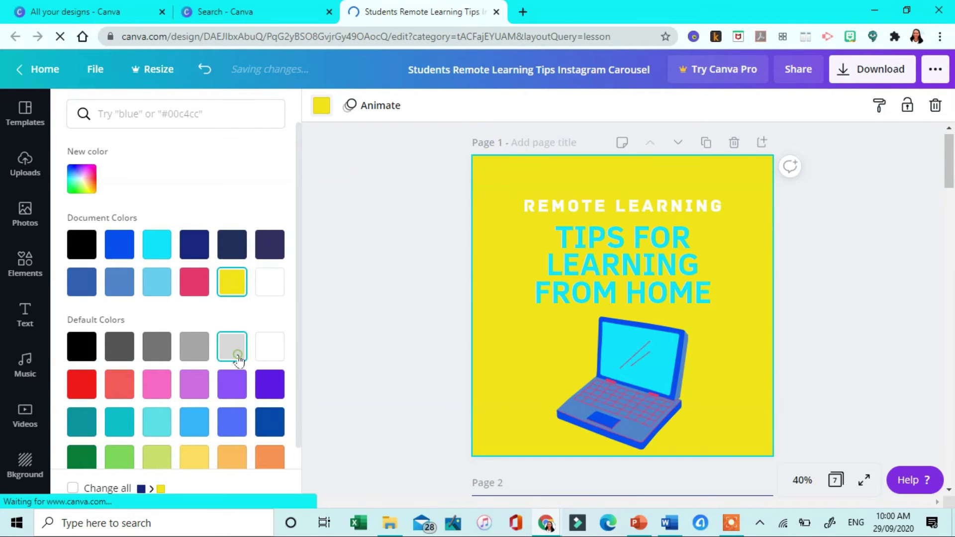
# - Give pages 2, 3 and 4 the Light Gray #d9d9d9 background
pyautogui.scroll(-2, 350, 343)
pyautogui.scroll(-3, 349, 343)
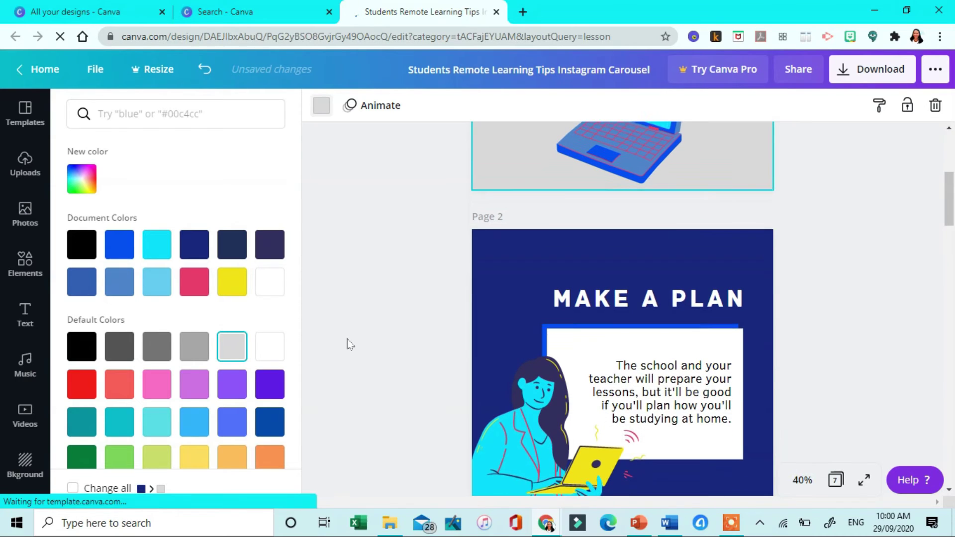
pyautogui.click(478, 294)
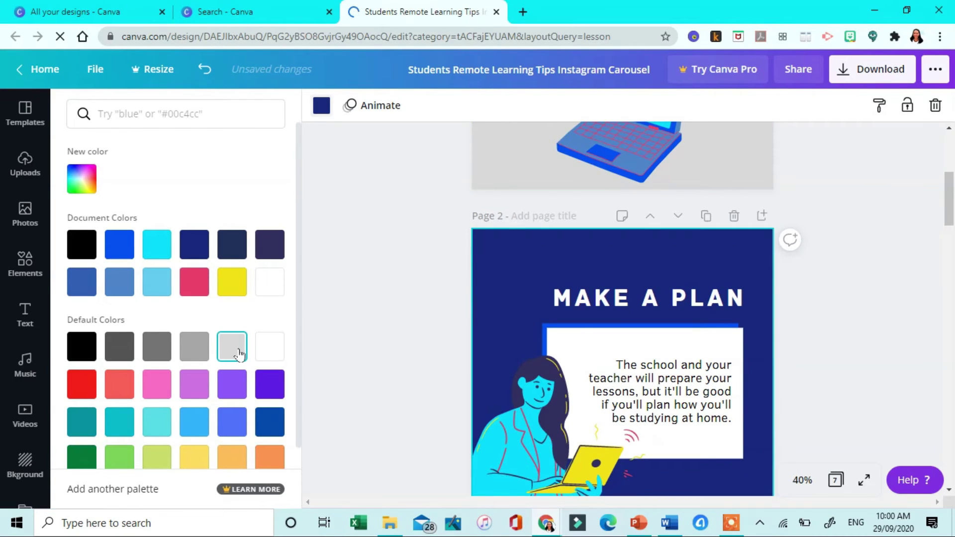
pyautogui.click(238, 354)
pyautogui.scroll(-5, 625, 358)
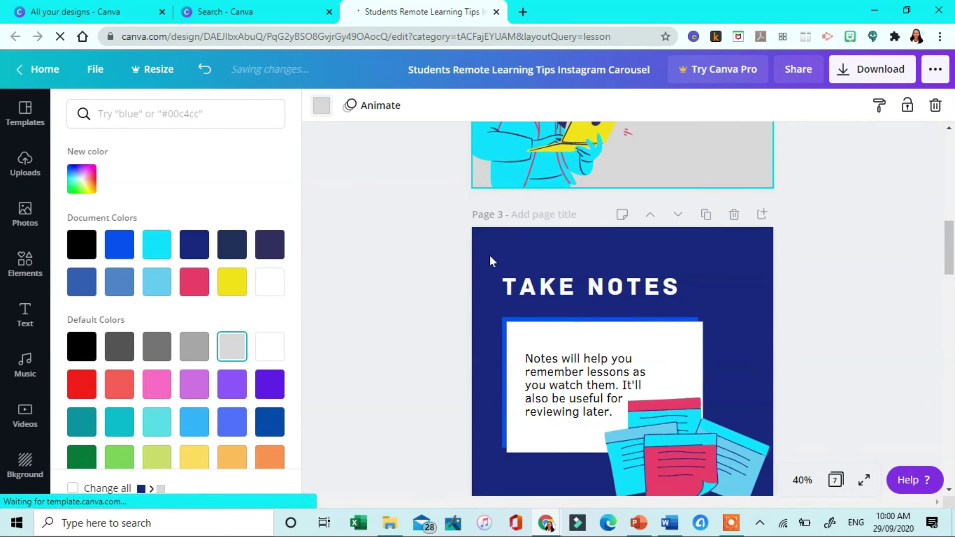
pyautogui.click(489, 255)
pyautogui.click(232, 346)
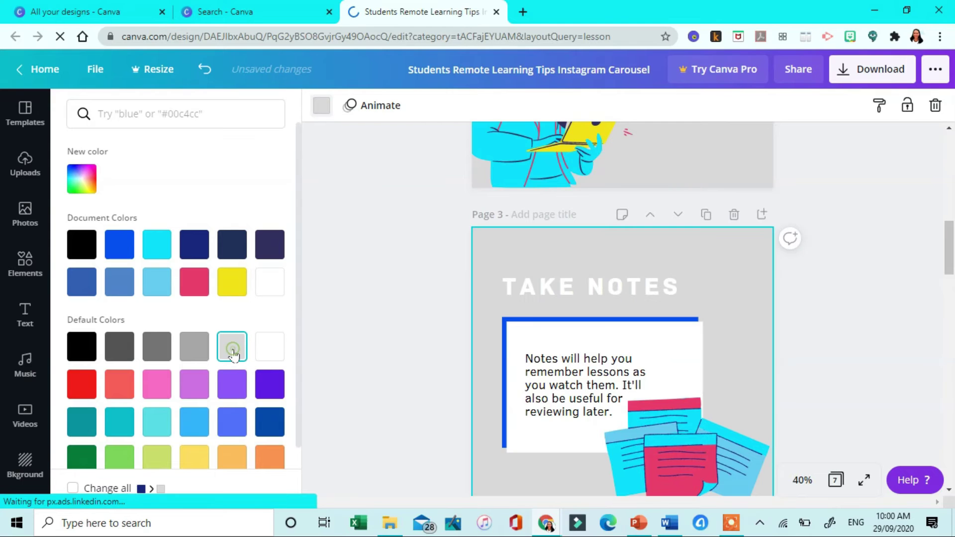
pyautogui.scroll(-5, 529, 315)
pyautogui.click(518, 312)
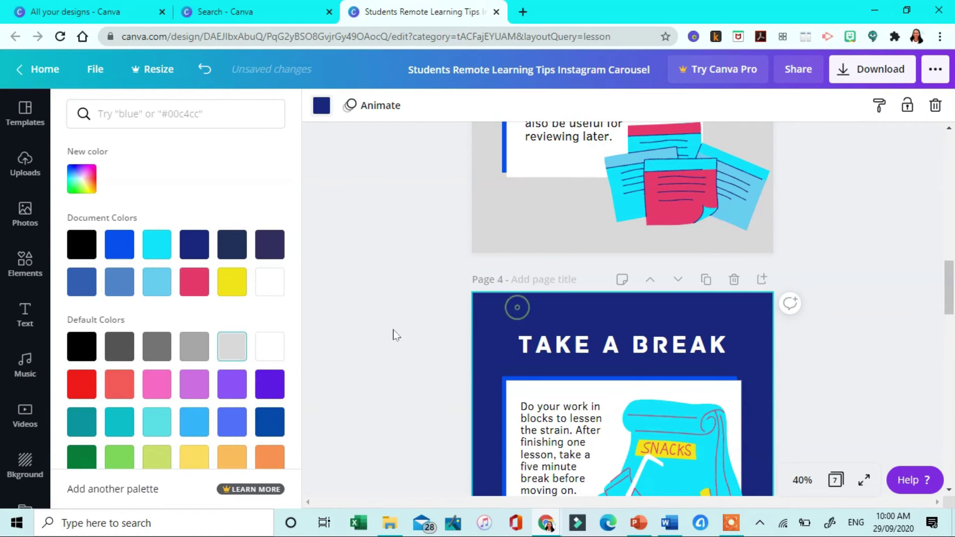
pyautogui.click(238, 354)
# - Give pages 5, 6 and 7 the Light Gray #d9d9d9 background
pyautogui.scroll(-5, 536, 331)
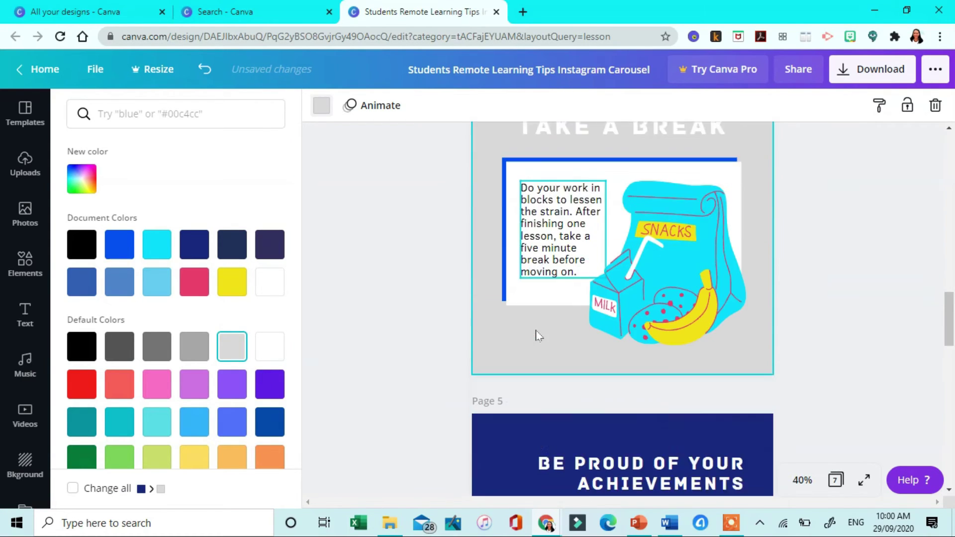
pyautogui.click(535, 330)
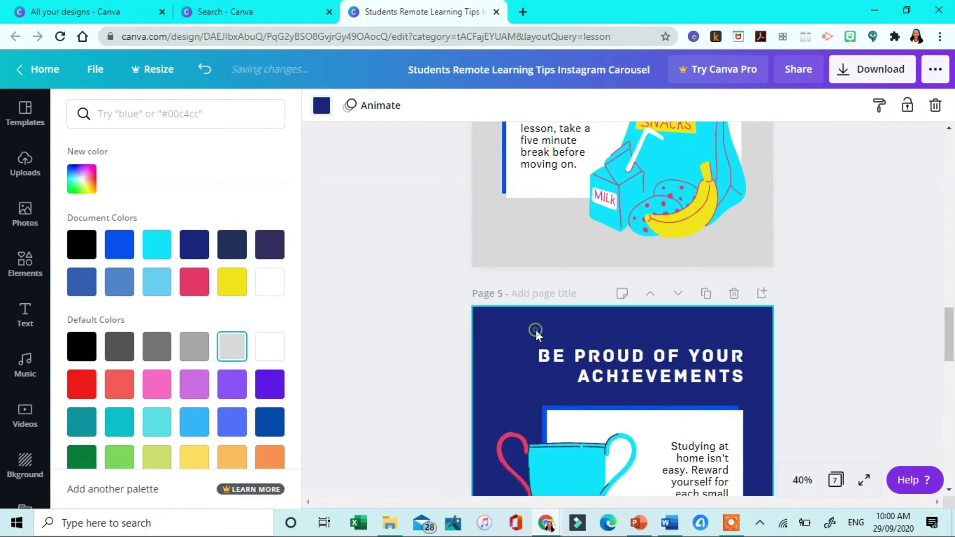
pyautogui.click(231, 346)
pyautogui.scroll(-5, 516, 311)
pyautogui.click(515, 306)
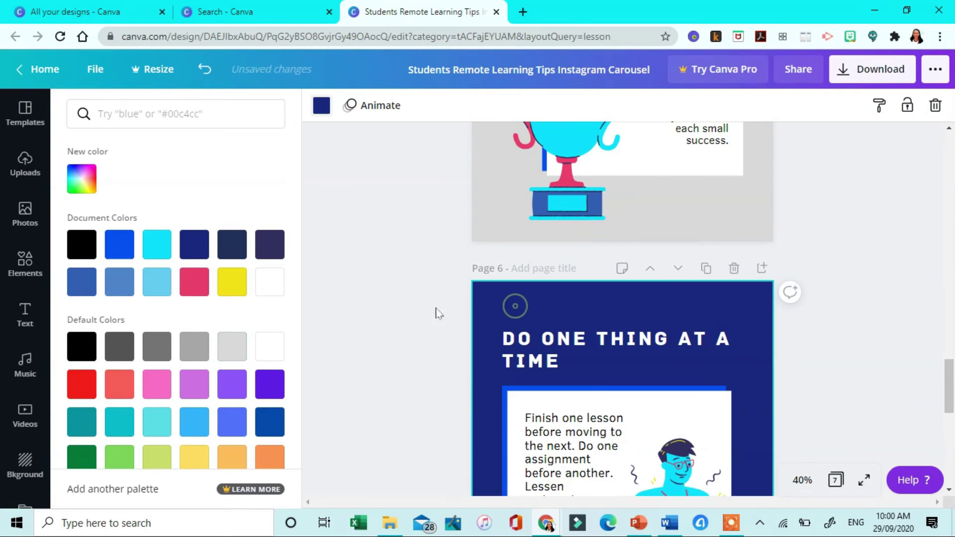
pyautogui.click(230, 347)
pyautogui.scroll(-5, 446, 320)
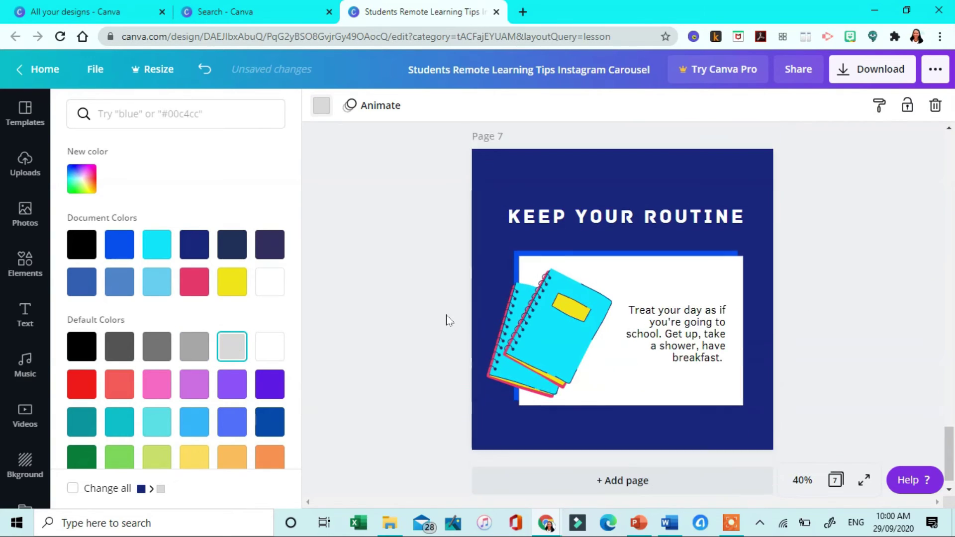
pyautogui.click(497, 150)
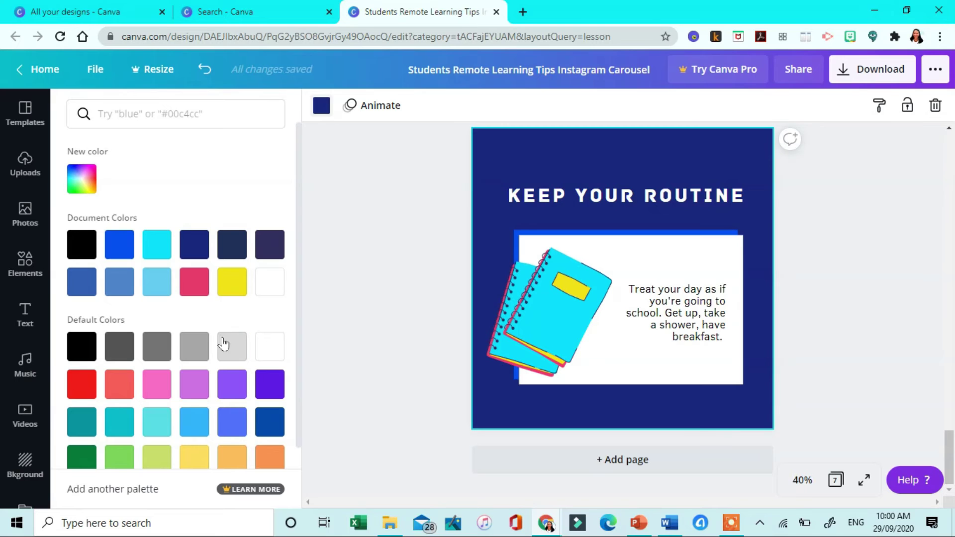
pyautogui.click(231, 346)
pyautogui.scroll(10, 415, 257)
pyautogui.scroll(15, 415, 258)
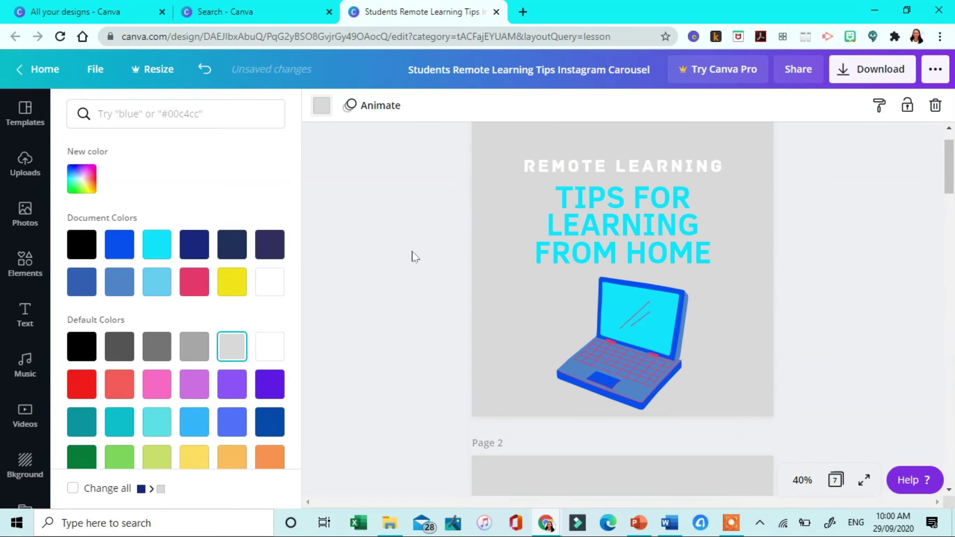
pyautogui.scroll(3, 415, 257)
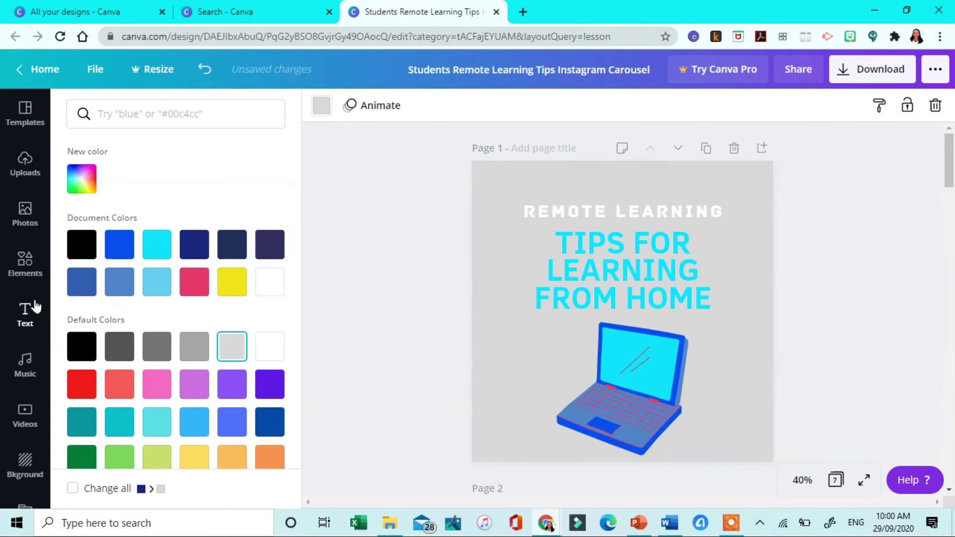
# - Search Elements for 'phone' and add the plain phone graphic to page 1
pyautogui.click(24, 262)
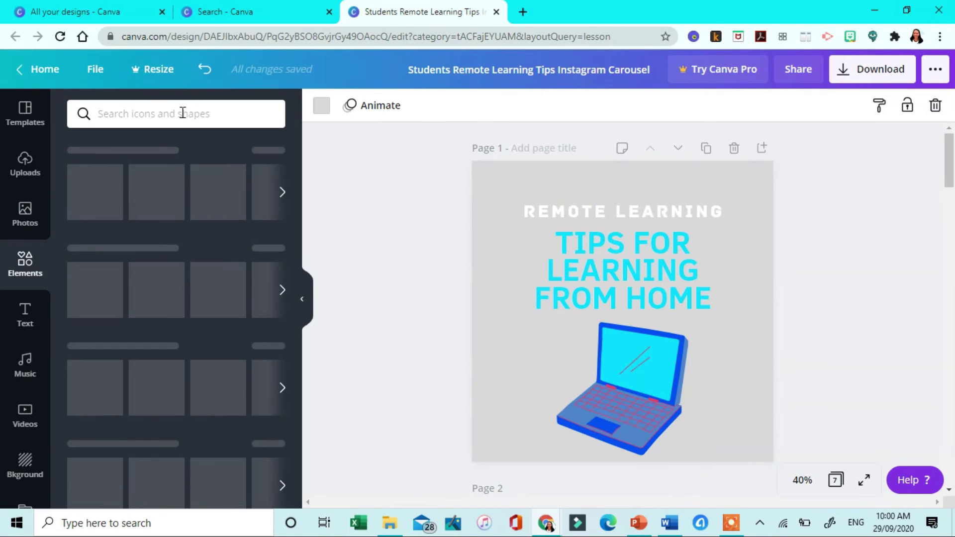
pyautogui.click(182, 113)
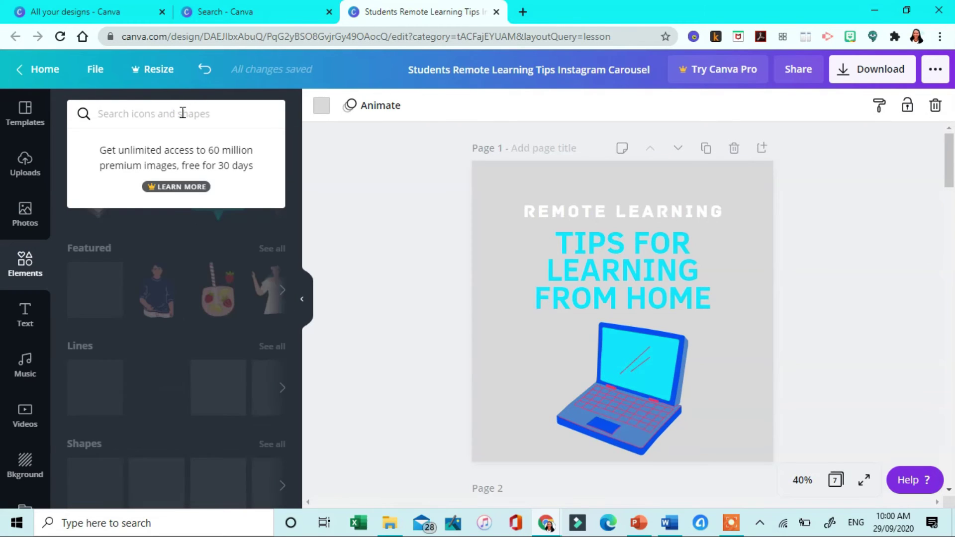
pyautogui.write('phone')
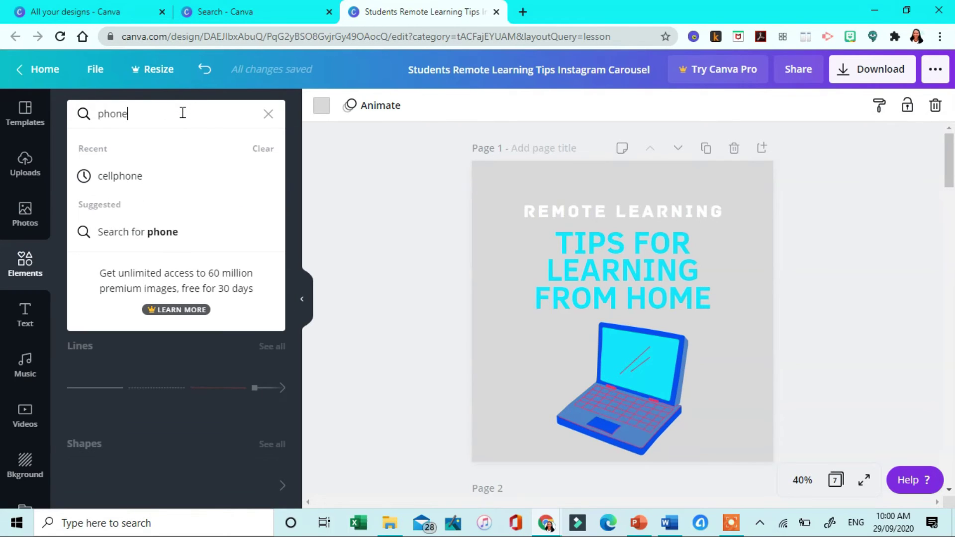
pyautogui.press('Return')
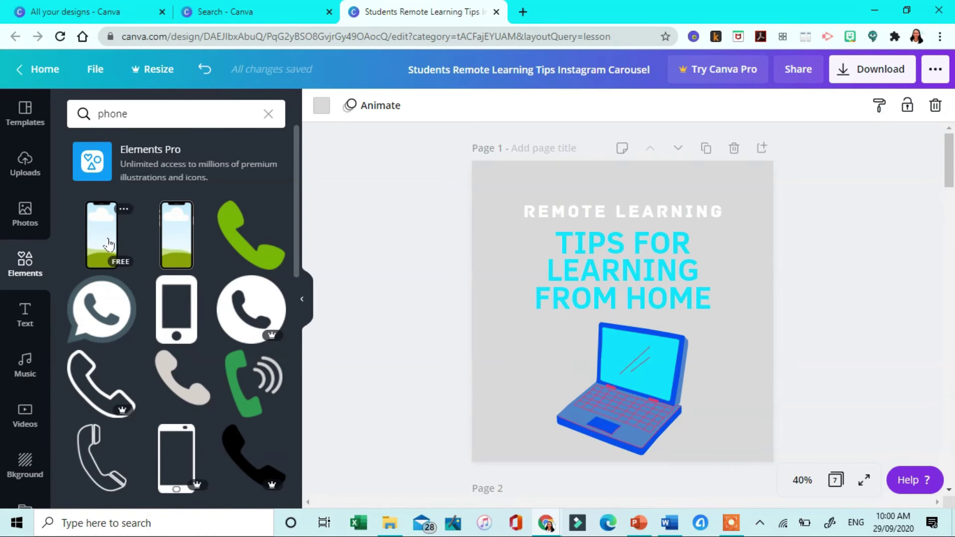
pyautogui.scroll(-2, 252, 238)
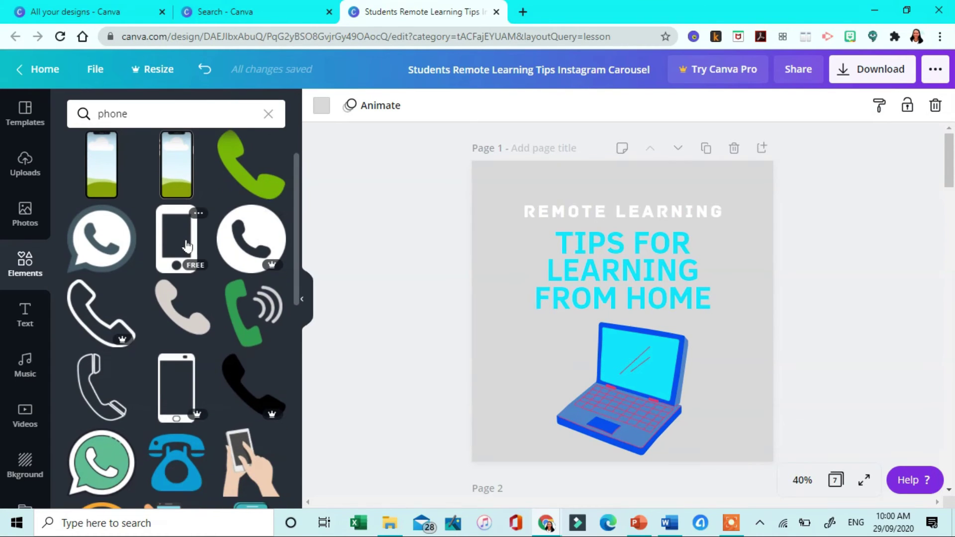
pyautogui.click(187, 245)
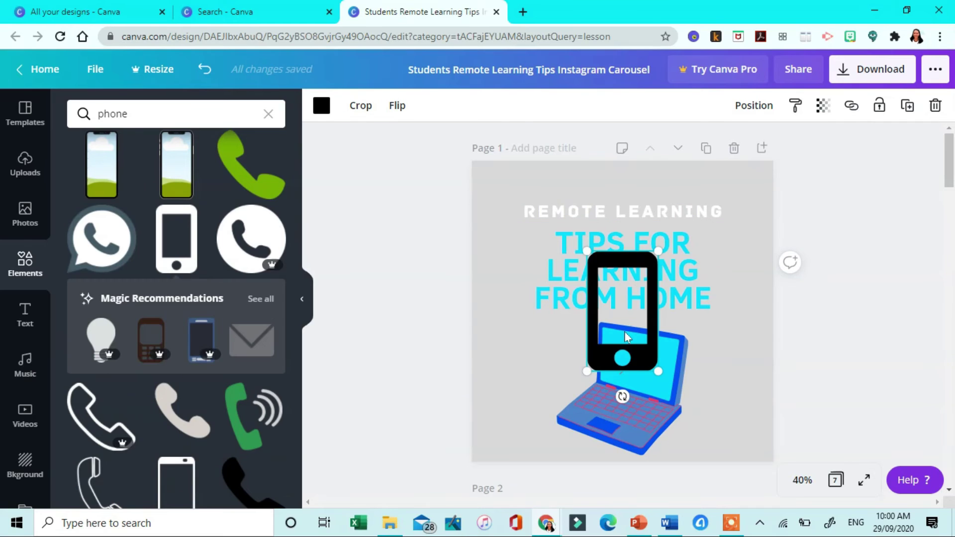
# - Make the phone graphic pink, shrink it and place it left of the laptop
pyautogui.click(321, 106)
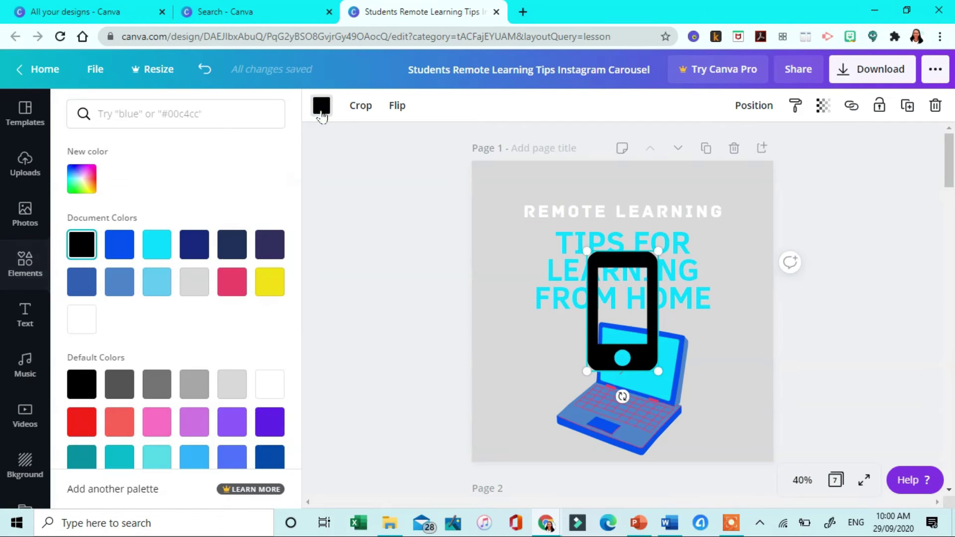
pyautogui.click(237, 289)
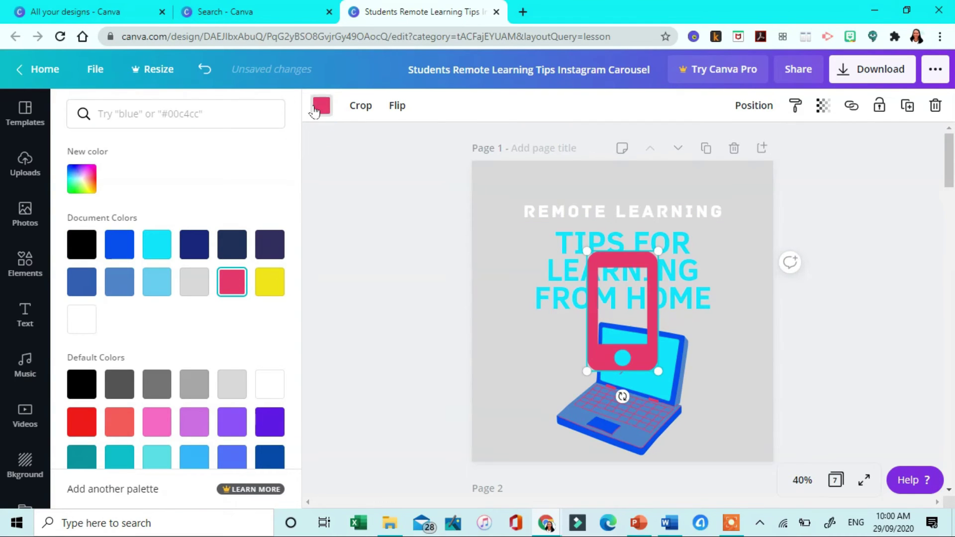
pyautogui.moveTo(658, 251); pyautogui.dragTo(622, 311)
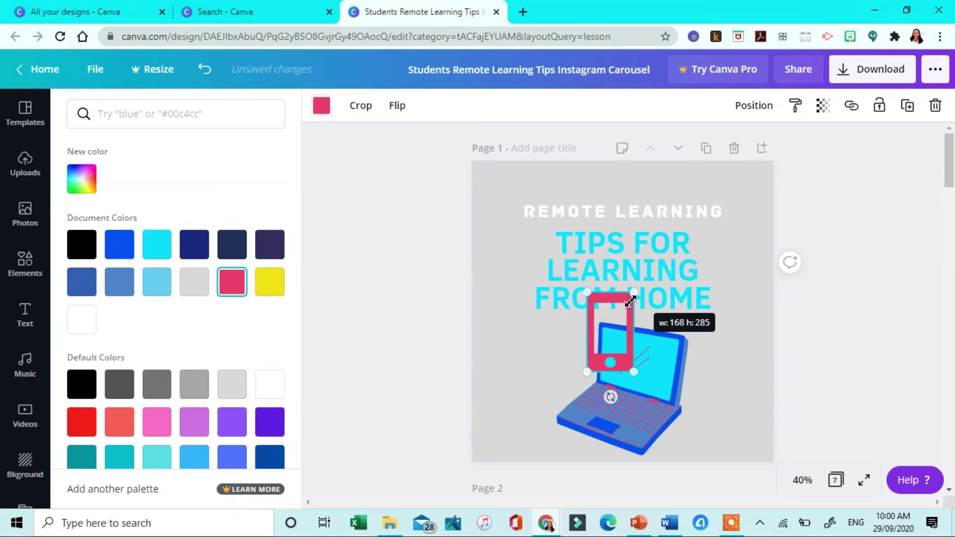
pyautogui.moveTo(588, 343); pyautogui.dragTo(548, 354)
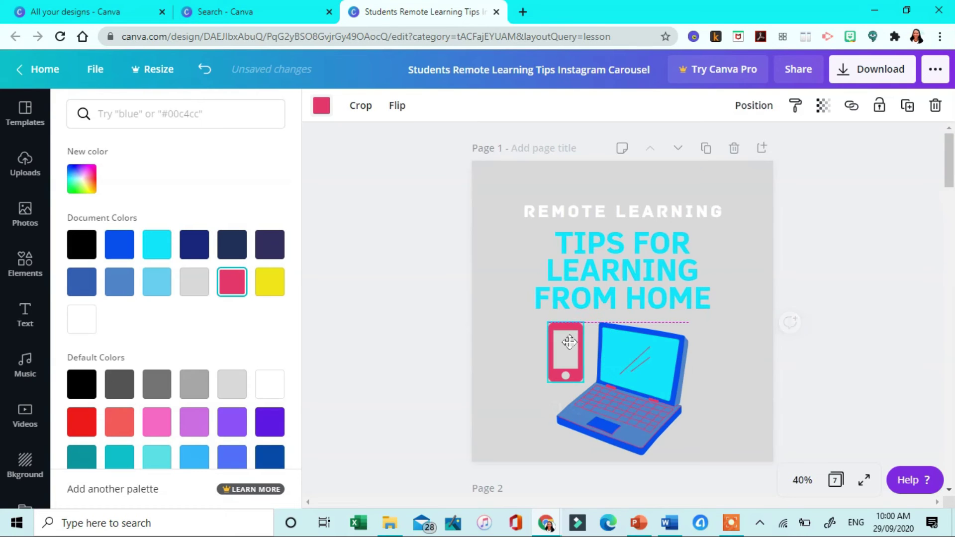
pyautogui.press('Escape')
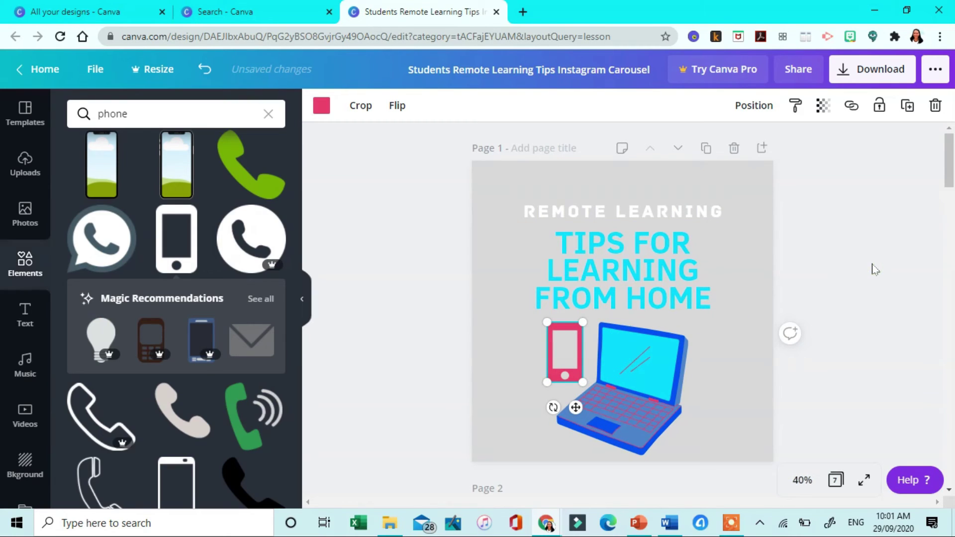
# - Download all 7 carousel pages as a PPTX file
pyautogui.click(887, 72)
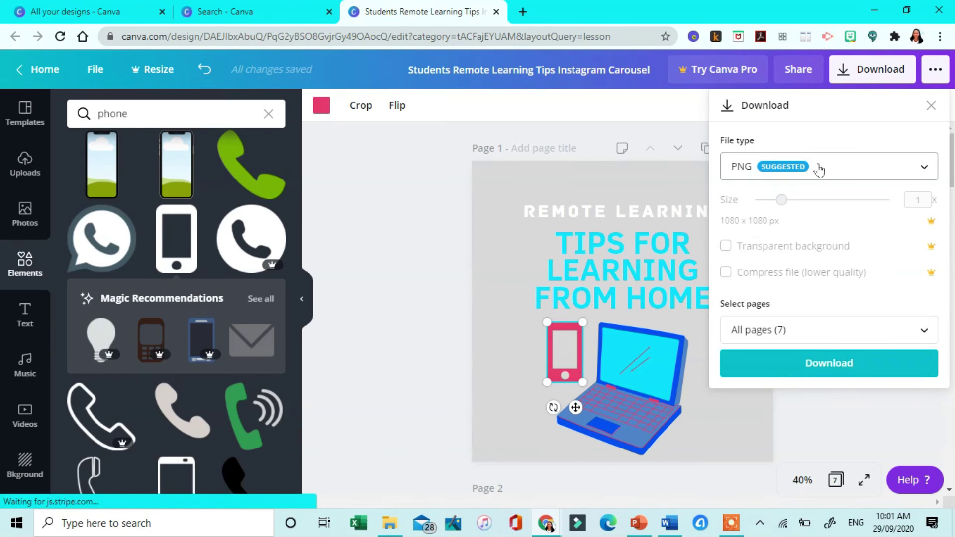
pyautogui.click(818, 170)
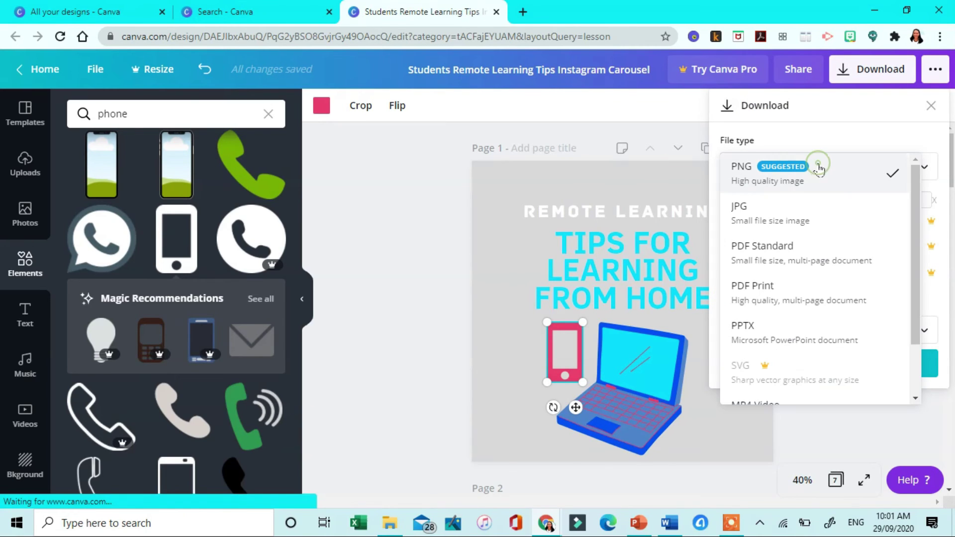
pyautogui.click(773, 332)
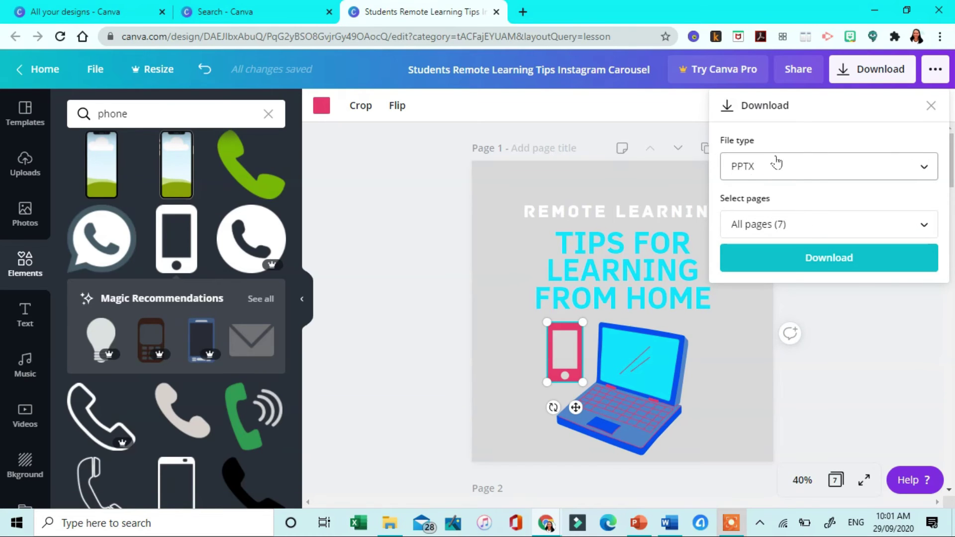
pyautogui.click(797, 271)
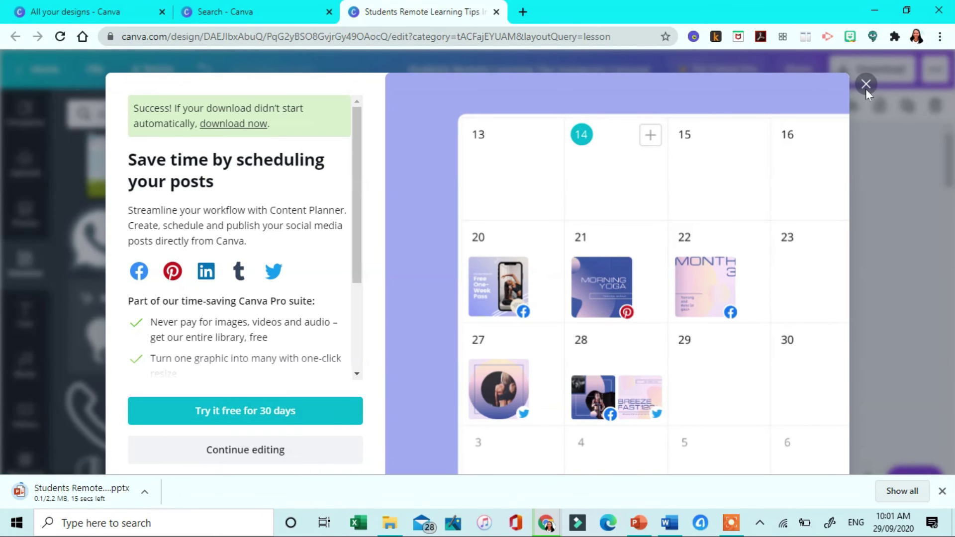
pyautogui.click(865, 86)
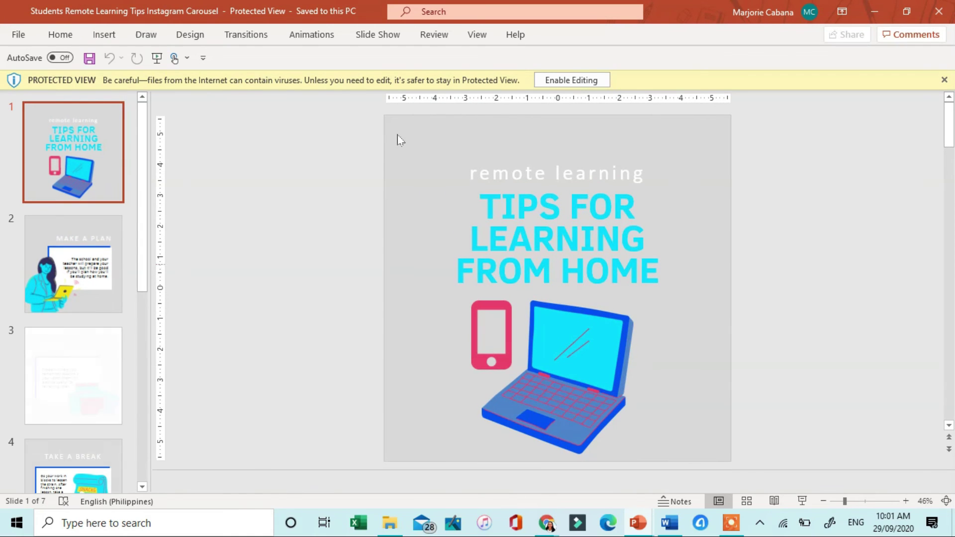
# - Enable editing on the seven-slide carousel in PowerPoint's Protected View
pyautogui.click(563, 80)
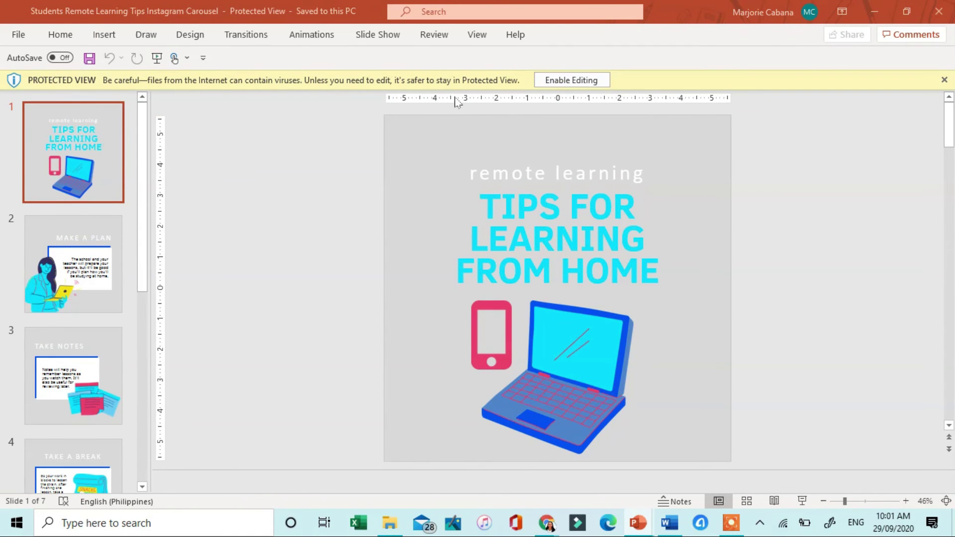